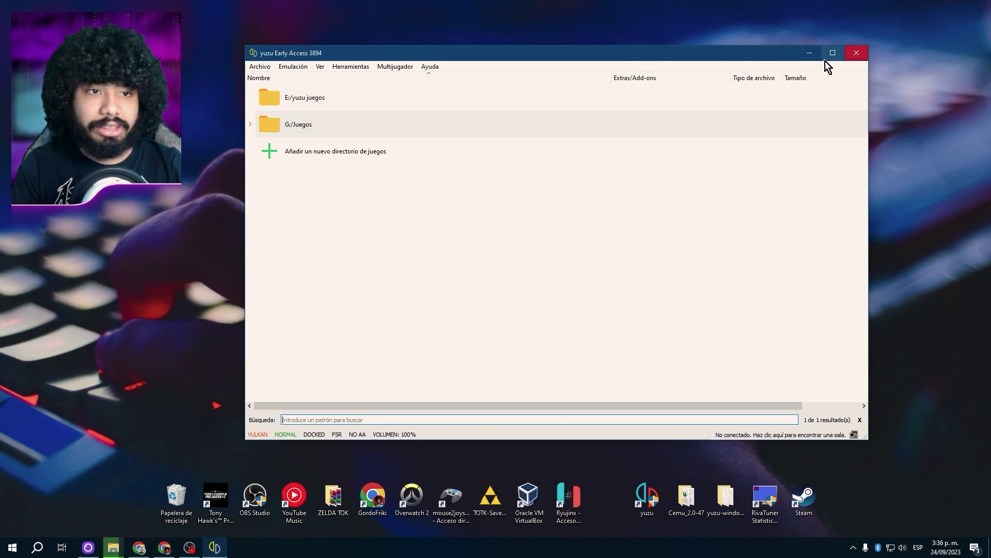
# Extract the keys v16.1.0 and Firmware 16.1.0 archives on the desktop, each into its own folder.
pyautogui.click(809, 54)
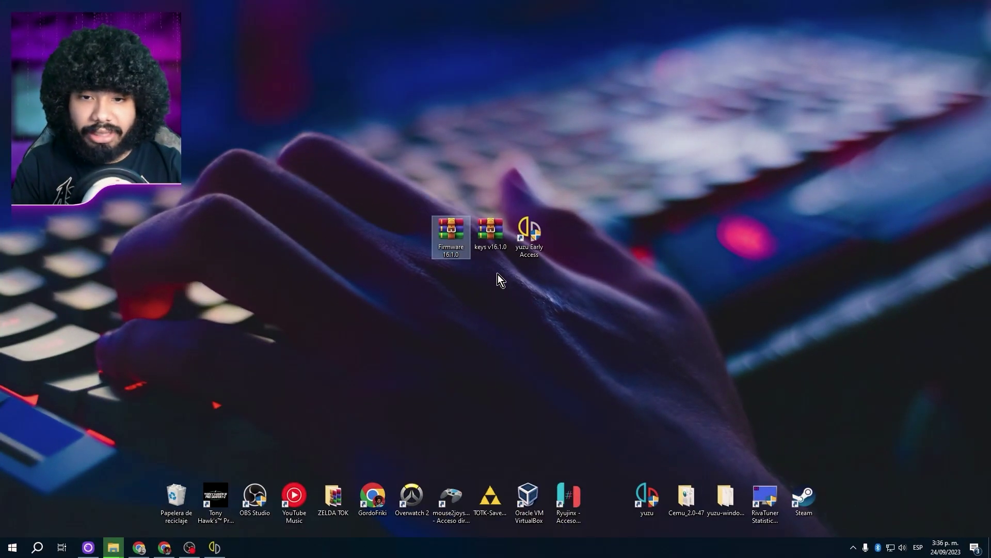
pyautogui.click(490, 233)
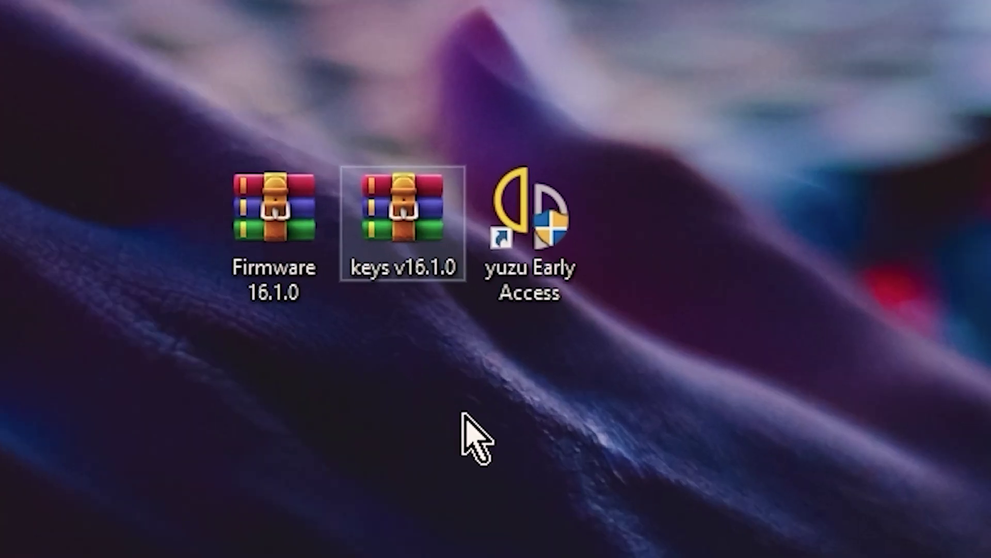
pyautogui.click(462, 257)
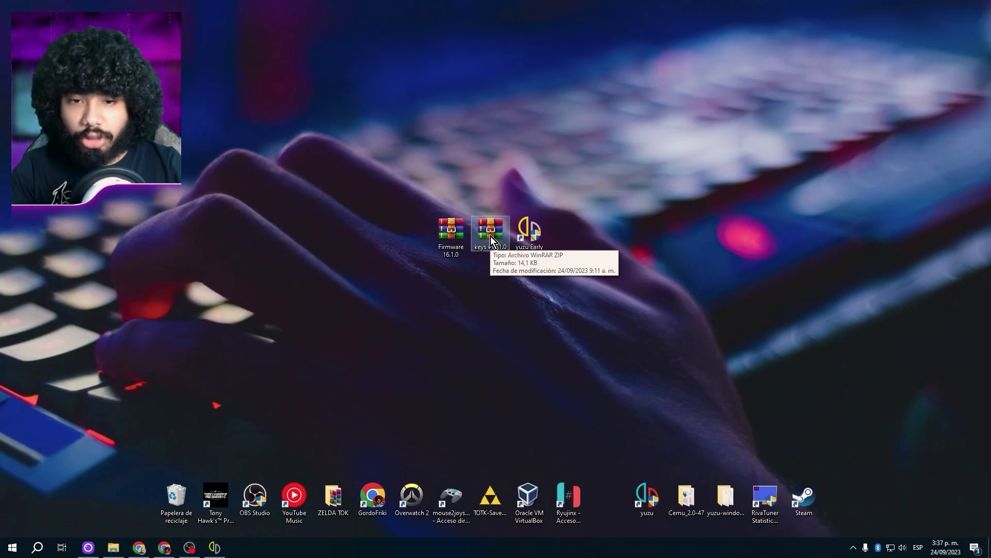
pyautogui.rightClick(490, 236)
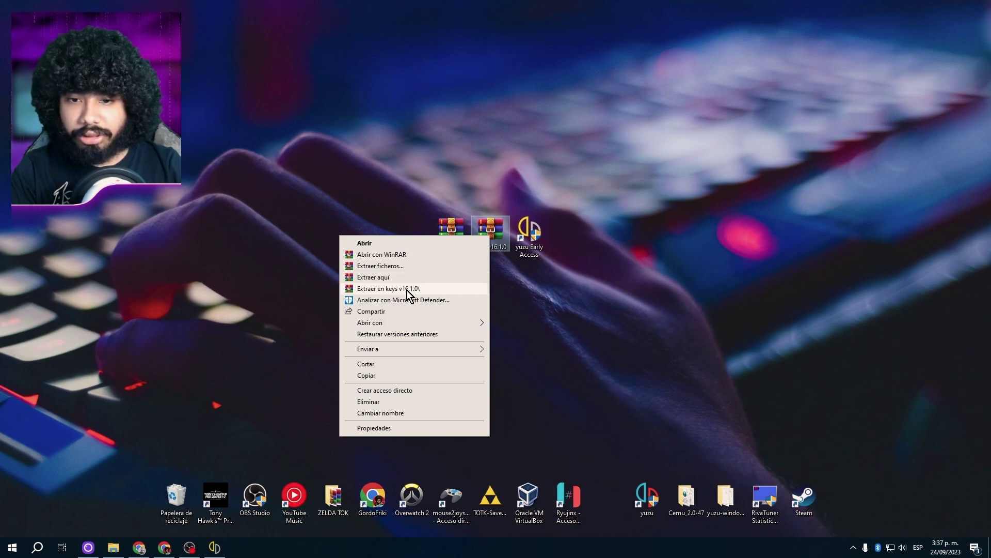
pyautogui.click(407, 290)
pyautogui.rightClick(443, 243)
pyautogui.click(351, 301)
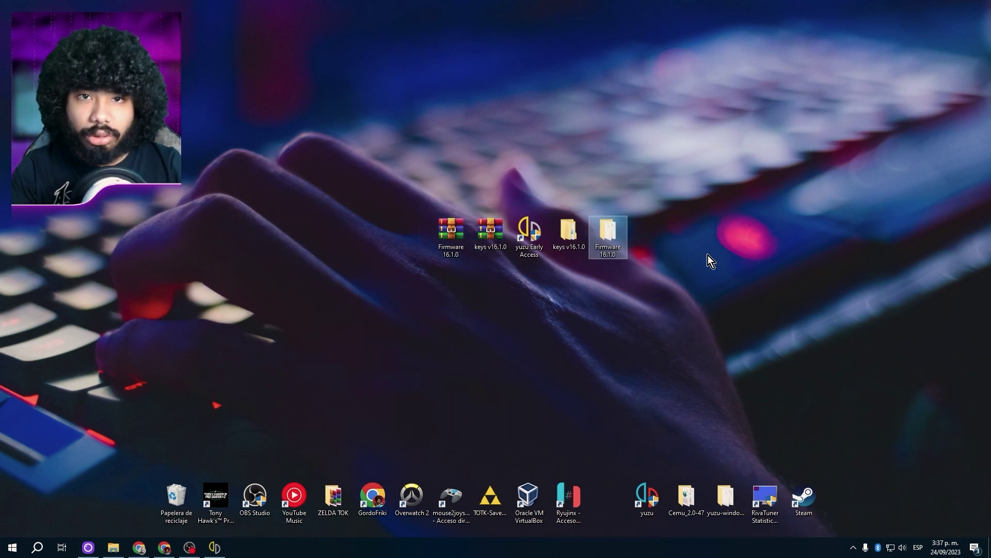
# Copy prod.keys and title.keys from the extracted keys v16.1.0 folder.
pyautogui.doubleClick(574, 241)
pyautogui.hotkey('ctrl', 'a')
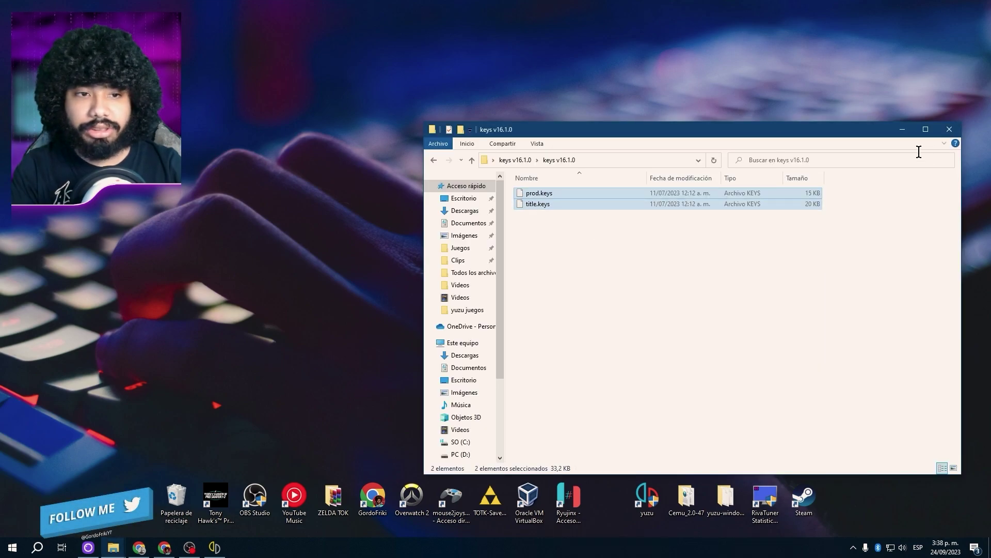
pyautogui.click(901, 129)
# Paste the two key files into the keys folder inside yuzu's data folder, replacing the existing files.
pyautogui.click(214, 547)
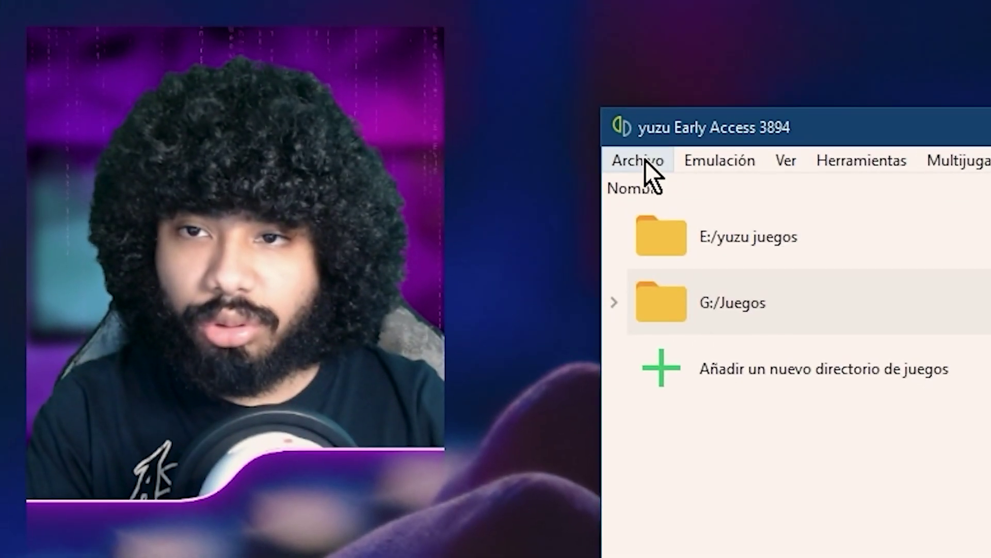
pyautogui.click(262, 66)
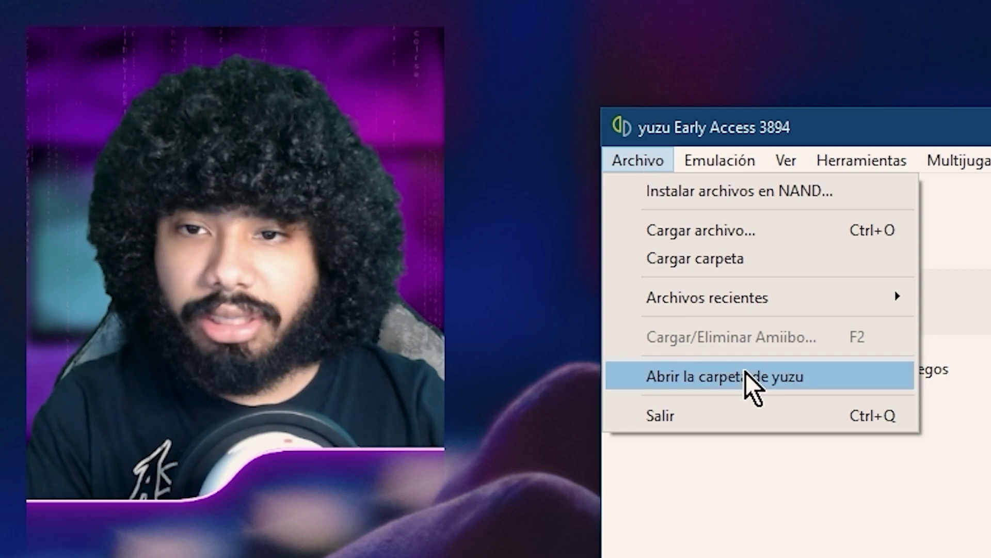
pyautogui.click(745, 374)
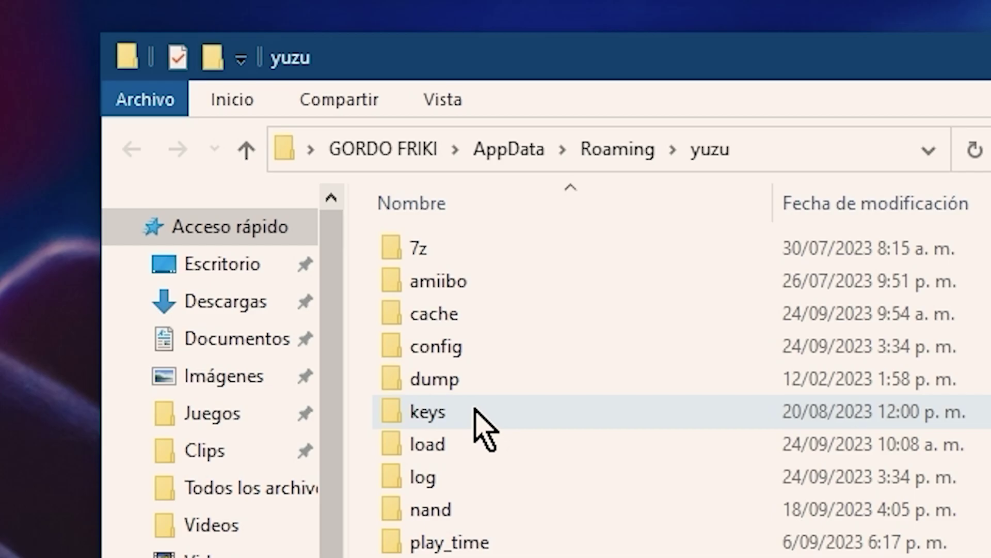
pyautogui.doubleClick(443, 190)
pyautogui.hotkey('ctrl', 'v')
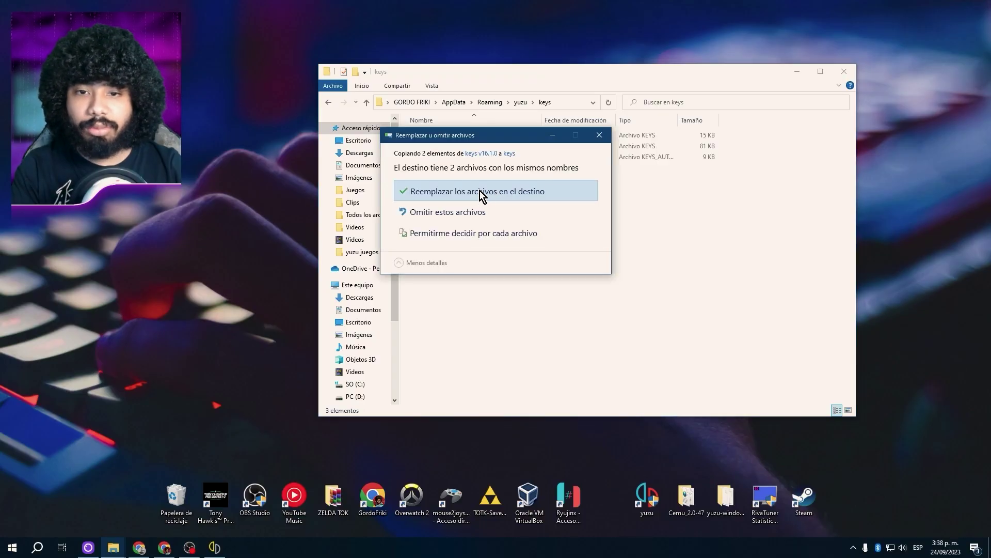
pyautogui.click(478, 192)
pyautogui.hotkey('alt', 'Left')
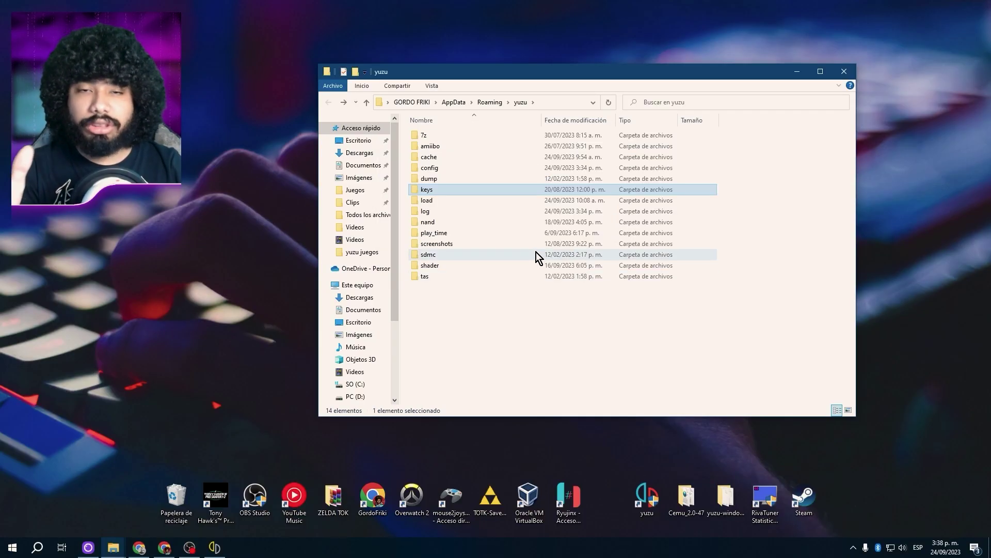
pyautogui.click(797, 71)
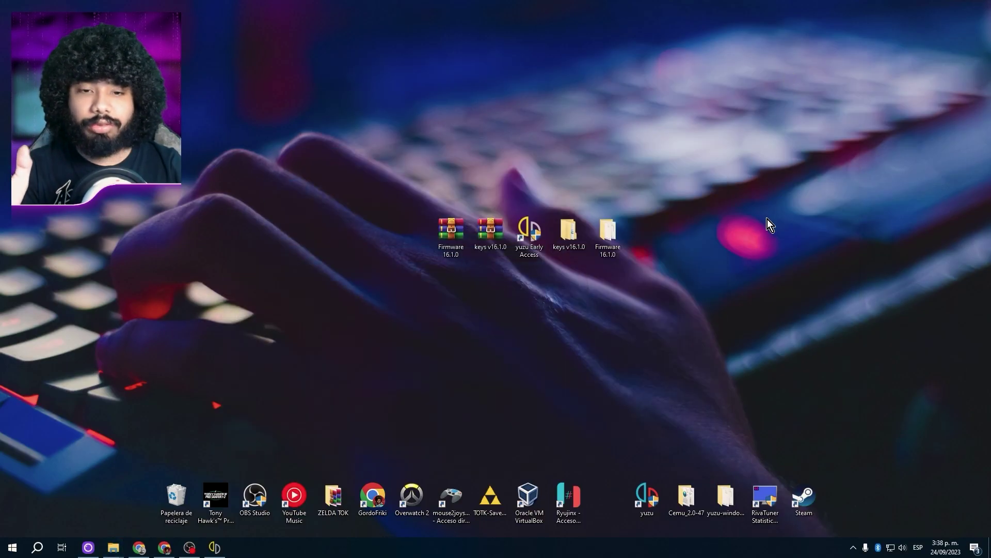
# Copy all NCA files from the extracted Firmware 16.1.0 folder.
pyautogui.doubleClick(618, 234)
pyautogui.hotkey('ctrl', 'a')
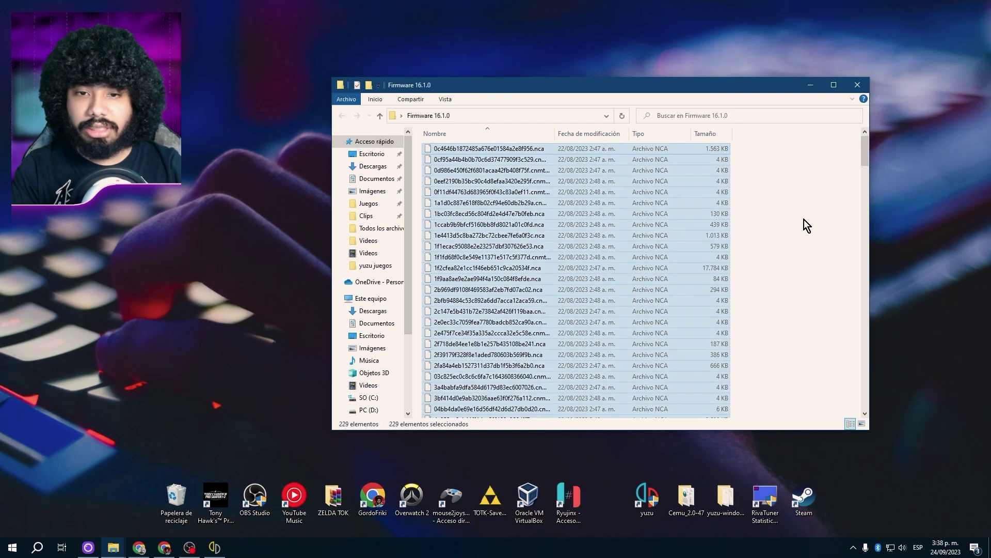
pyautogui.click(810, 85)
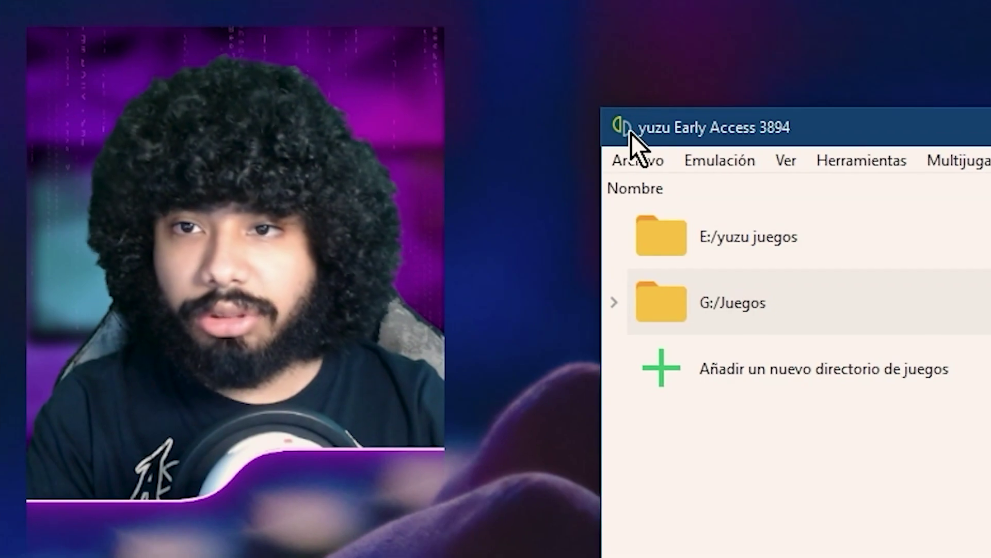
# Reopen yuzu's data folder from the emulator and navigate through its subfolders to the destination for the firmware files.
pyautogui.click(640, 158)
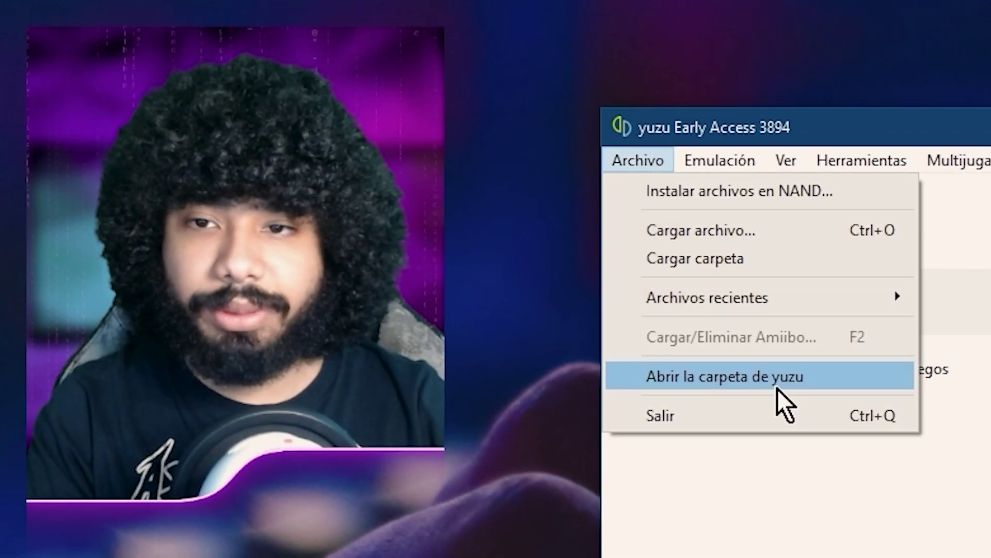
pyautogui.click(777, 382)
pyautogui.click(490, 178)
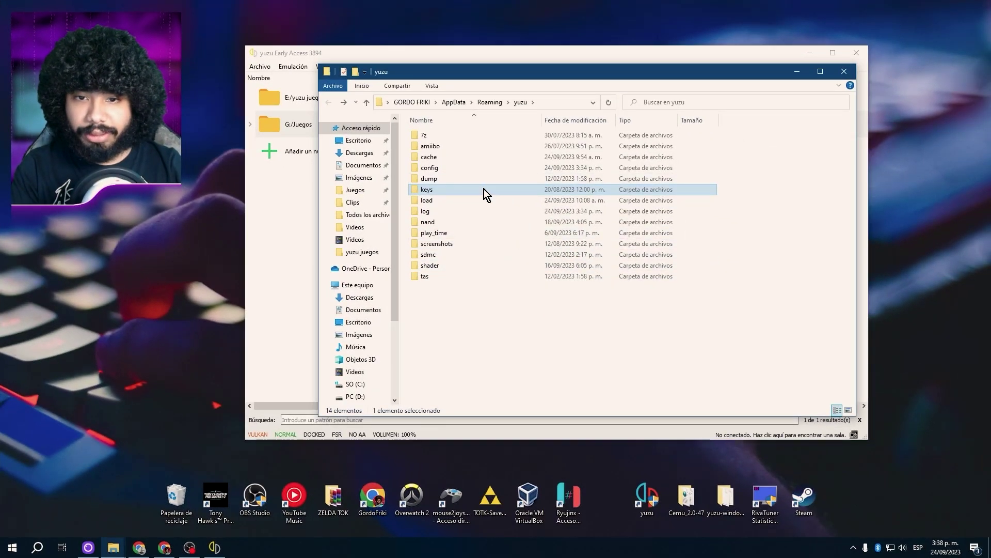
pyautogui.doubleClick(539, 312)
pyautogui.doubleClick(505, 51)
pyautogui.doubleClick(474, 54)
pyautogui.click(477, 95)
pyautogui.doubleClick(478, 321)
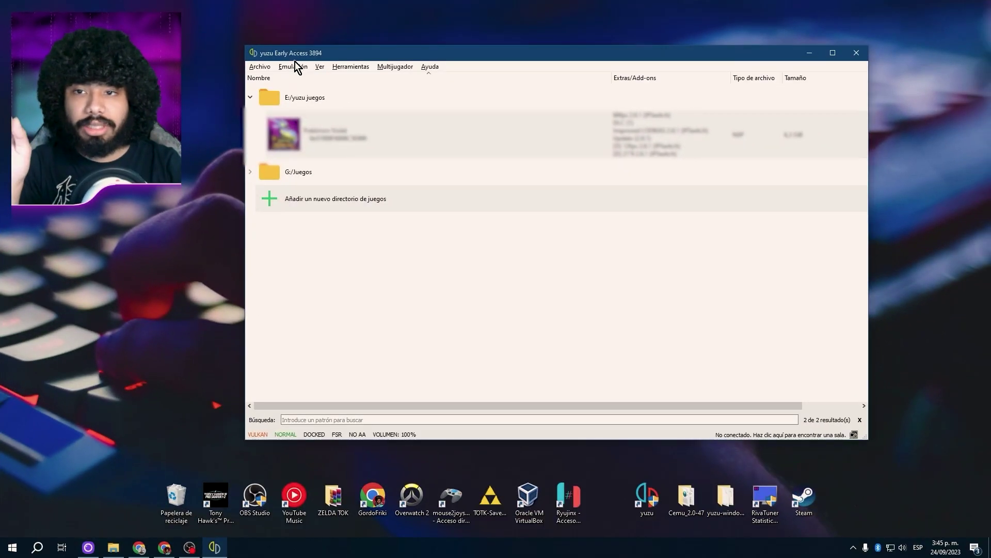
# Review yuzu's System, CPU and Graphics settings, including the available resolution and window adapting filter options.
pyautogui.click(294, 66)
pyautogui.click(324, 119)
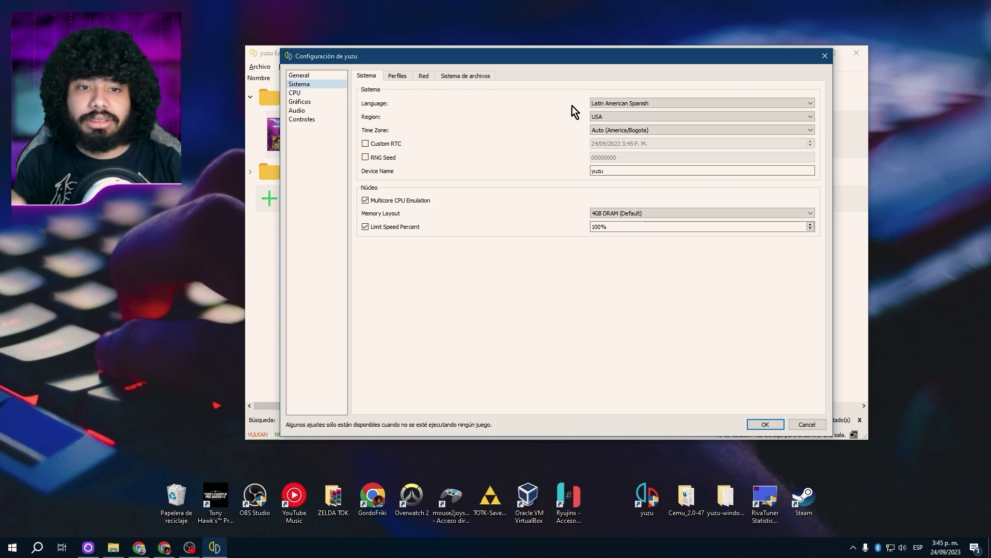
pyautogui.click(317, 93)
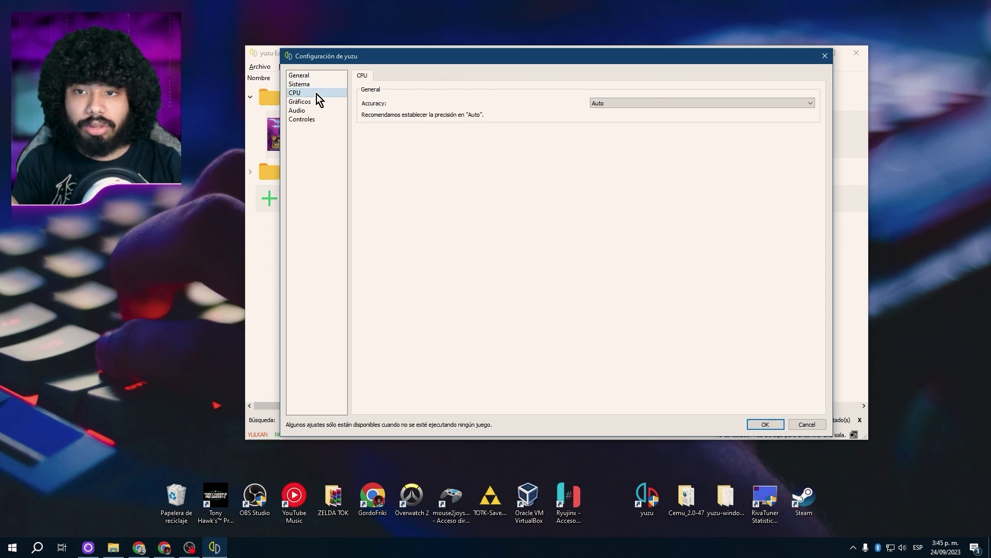
pyautogui.click(314, 101)
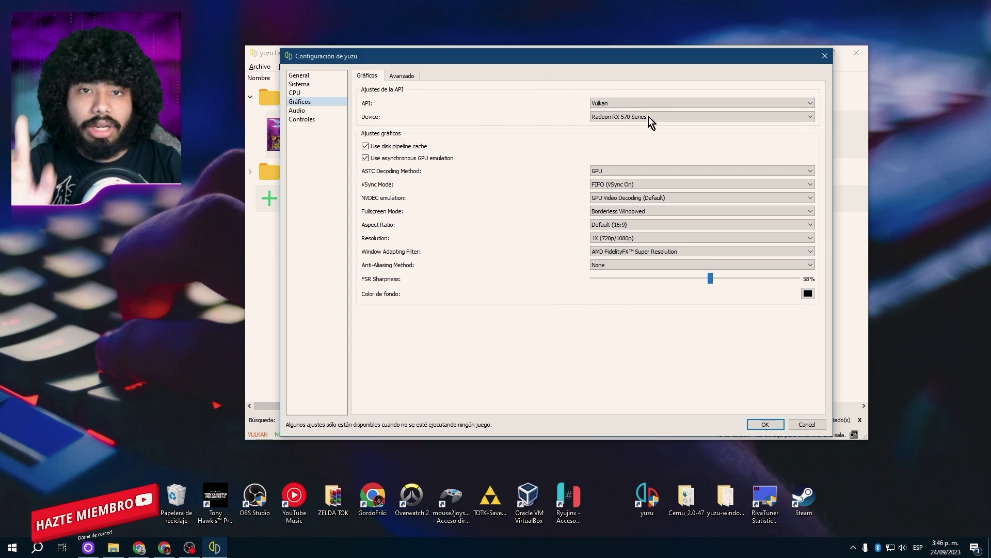
pyautogui.click(634, 238)
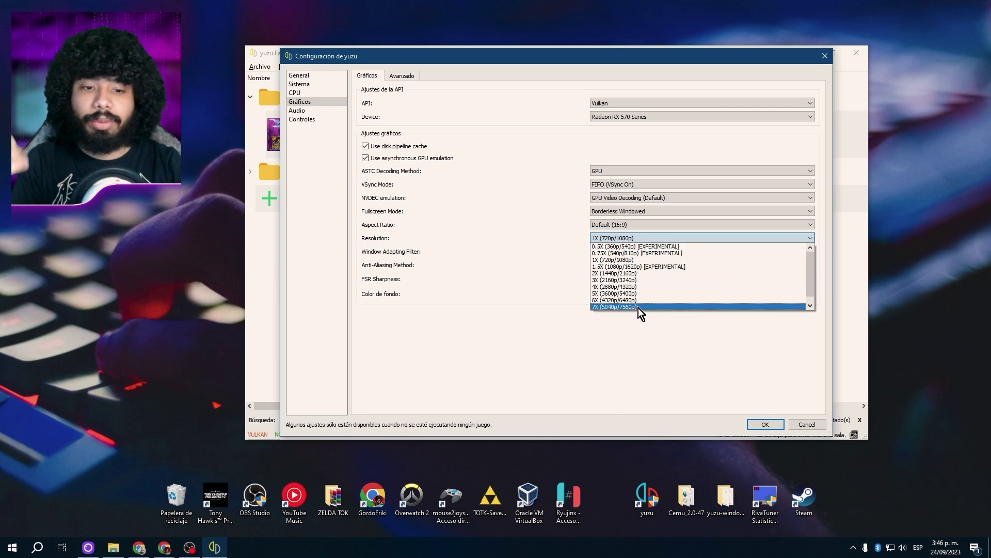
pyautogui.click(532, 292)
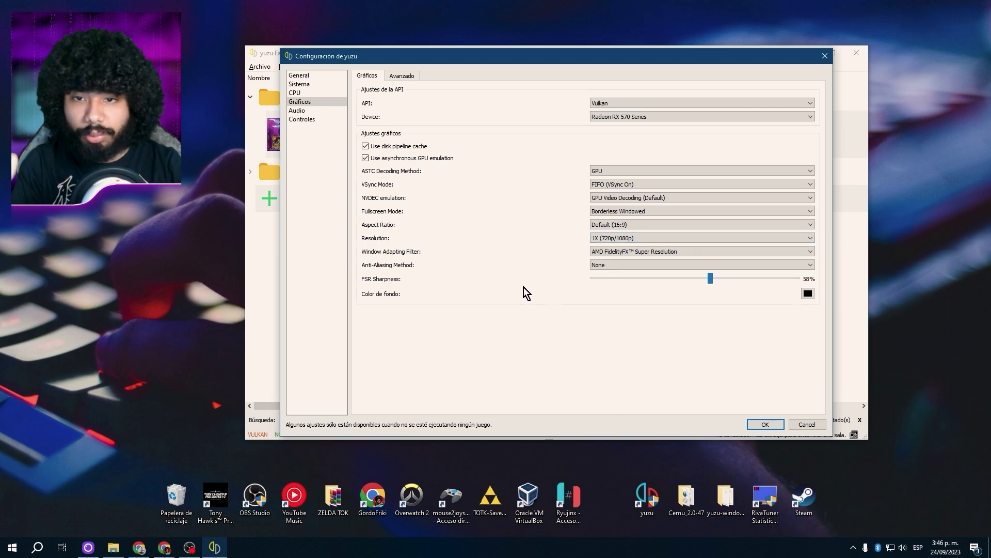
pyautogui.click(610, 252)
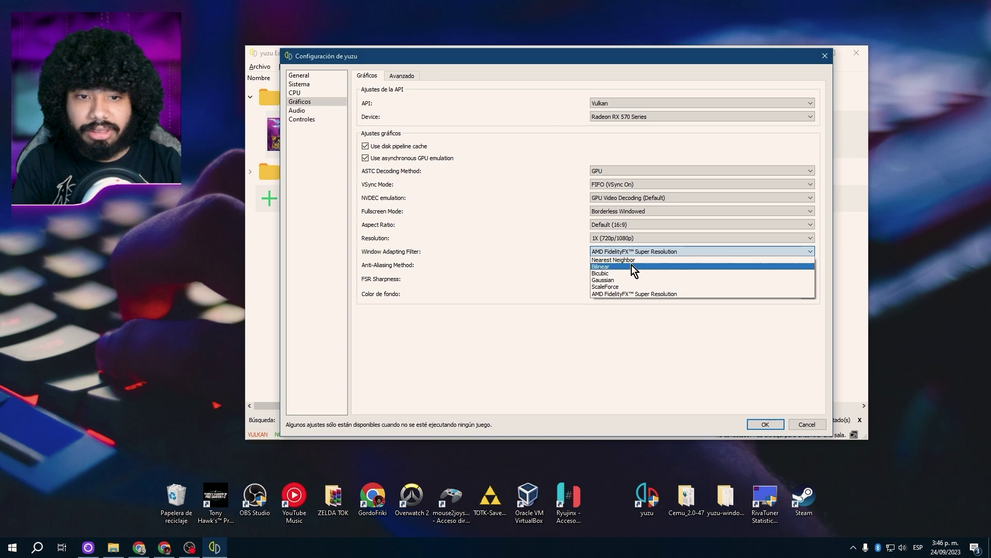
pyautogui.click(488, 242)
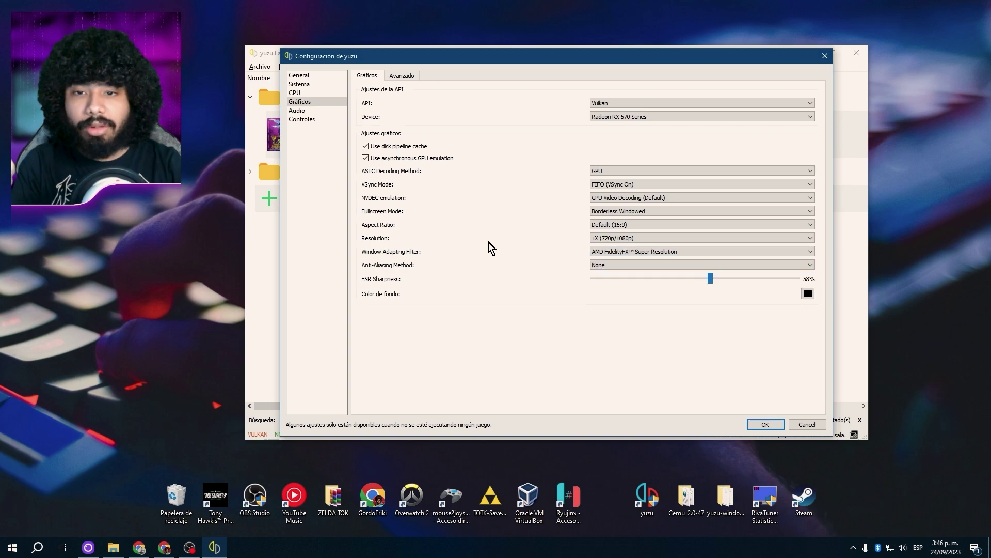
# Review the advanced graphics settings, checking the options for accuracy level, anisotropic filtering and ASTC recompression method.
pyautogui.click(401, 76)
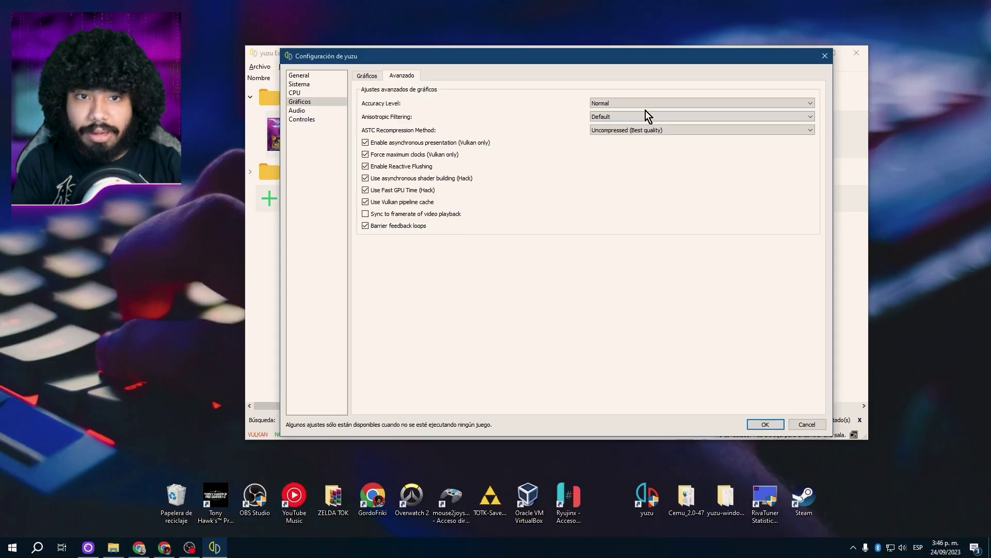
pyautogui.click(629, 103)
pyautogui.click(629, 104)
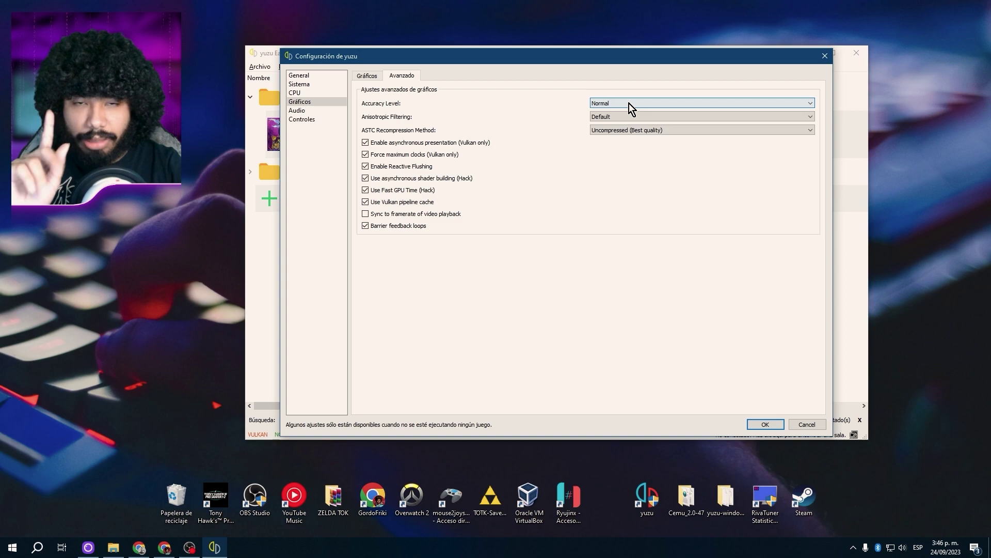
pyautogui.click(609, 117)
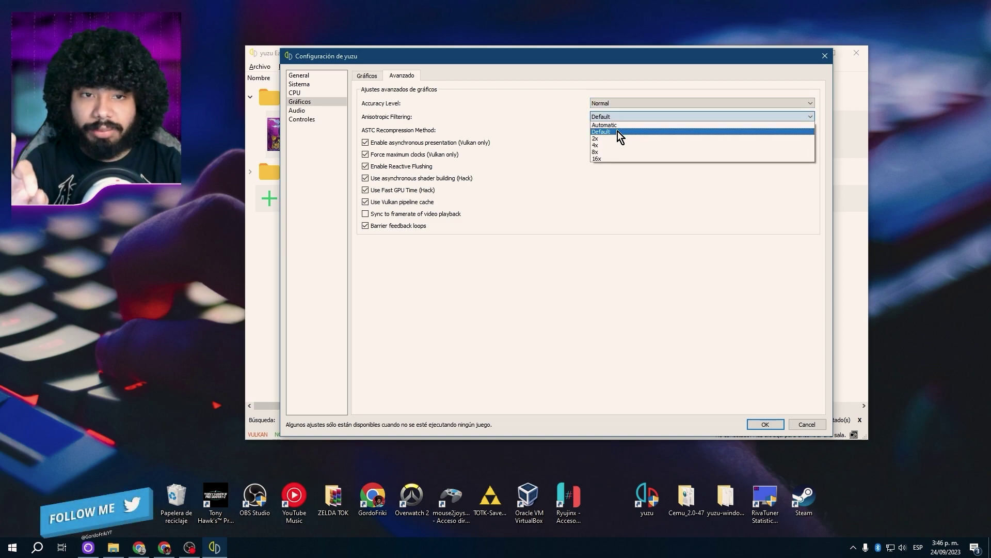
pyautogui.click(610, 223)
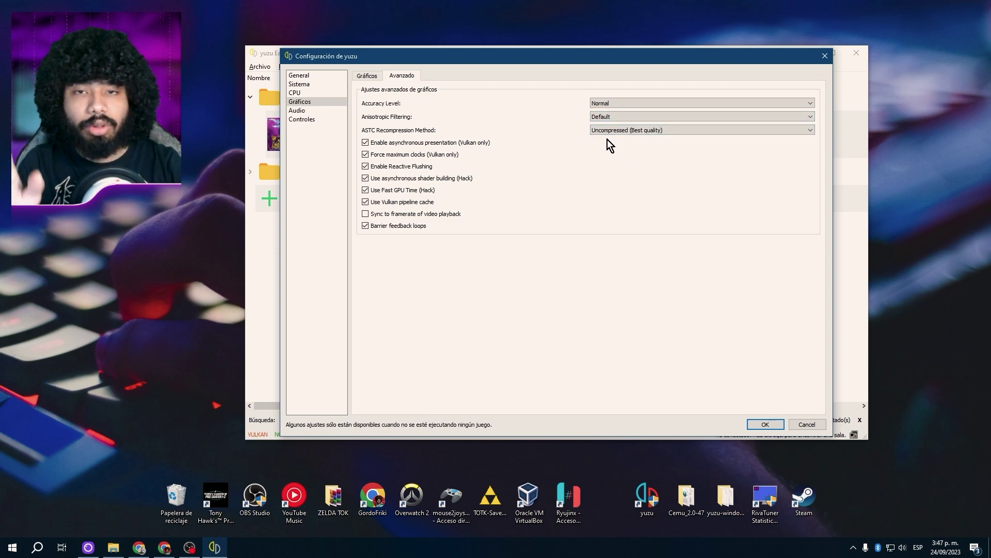
pyautogui.click(625, 132)
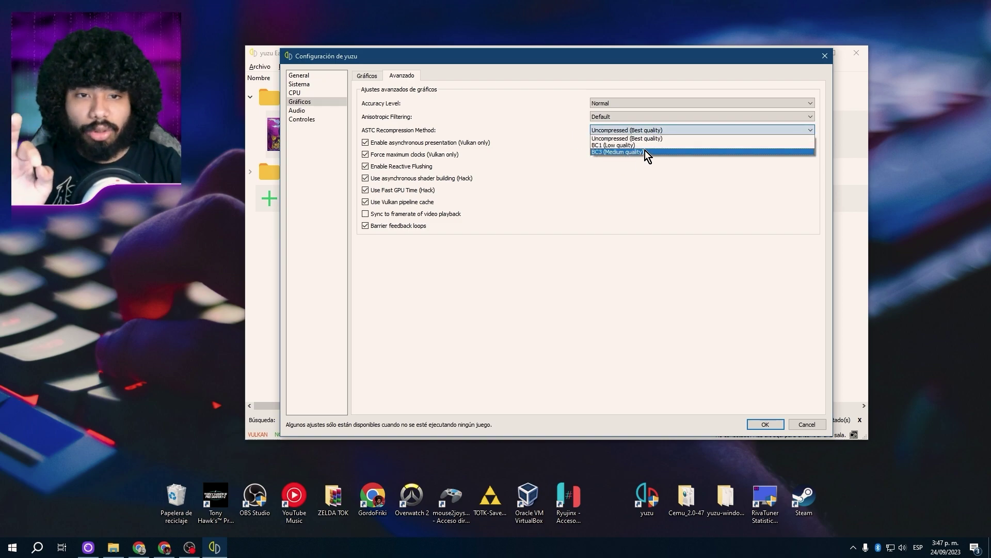
pyautogui.click(514, 135)
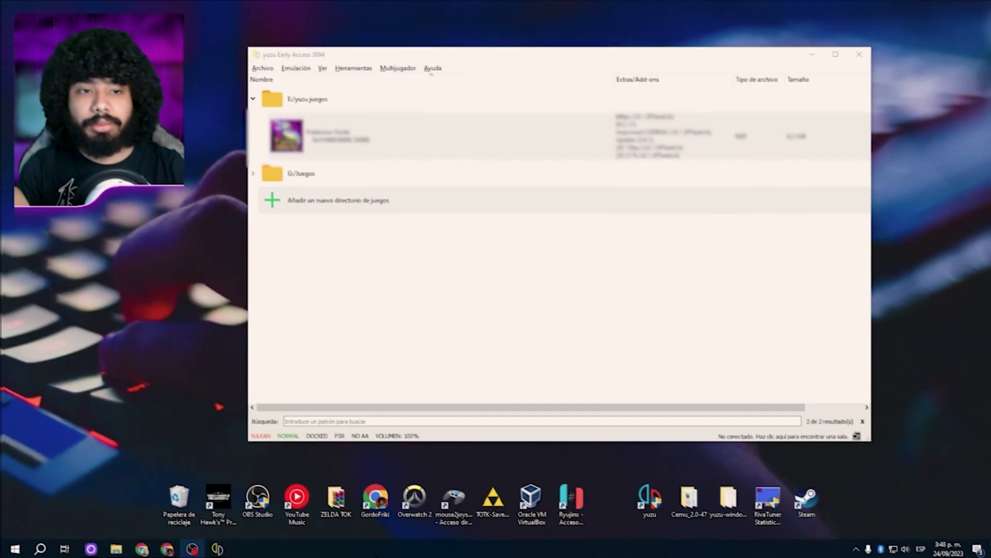
# Open Task Manager, go to the yuzu.exe entry in the process details and open its priority options.
pyautogui.rightClick(395, 548)
pyautogui.click(419, 500)
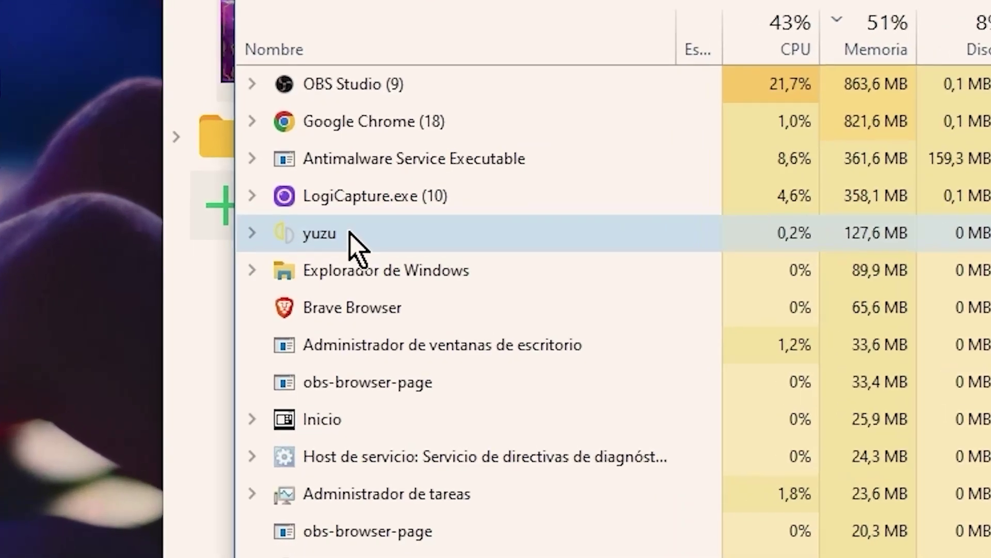
pyautogui.rightClick(321, 212)
pyautogui.click(368, 286)
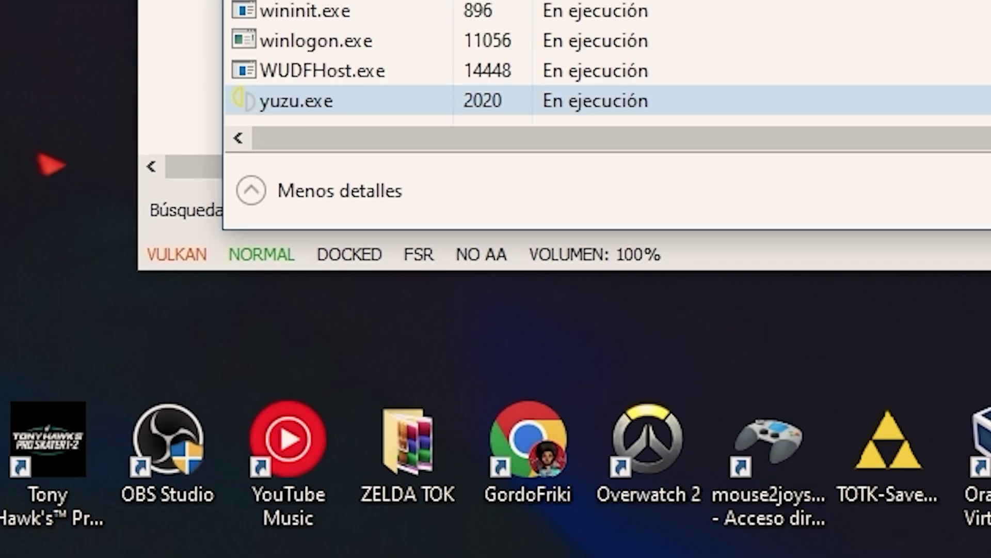
pyautogui.rightClick(517, 99)
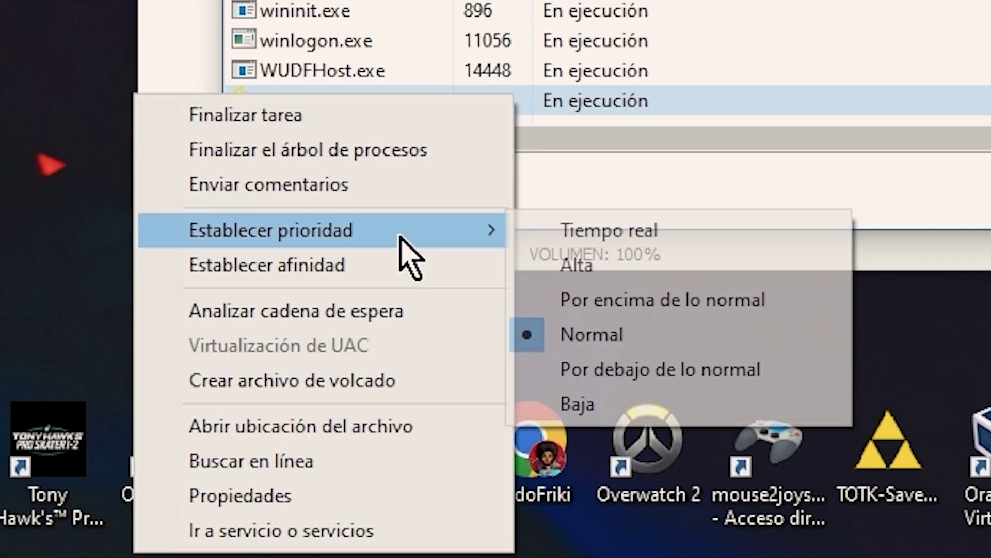
pyautogui.moveTo(483, 240)
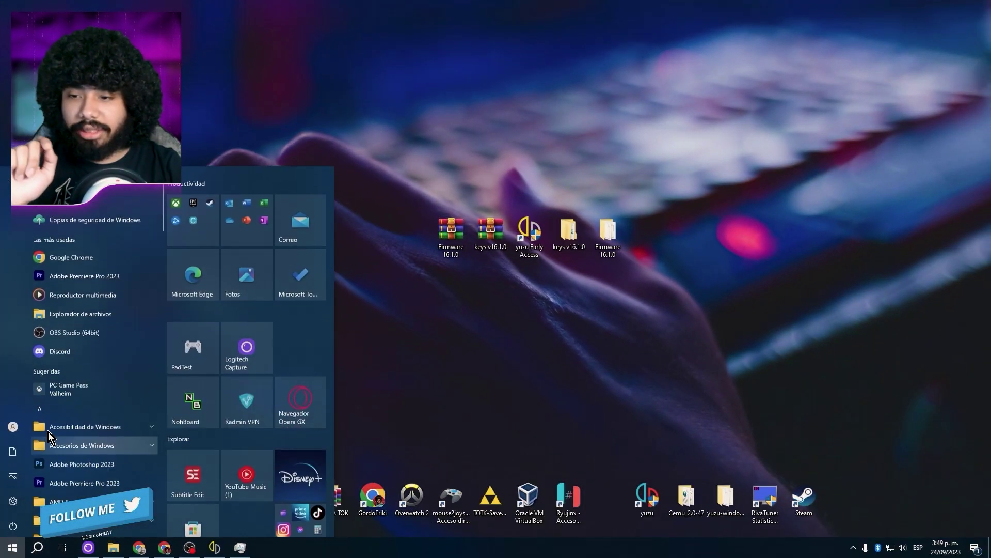
# Open the Windows graphics performance preferences and browse the desktop files for an app to add, without adding one.
pyautogui.click(17, 496)
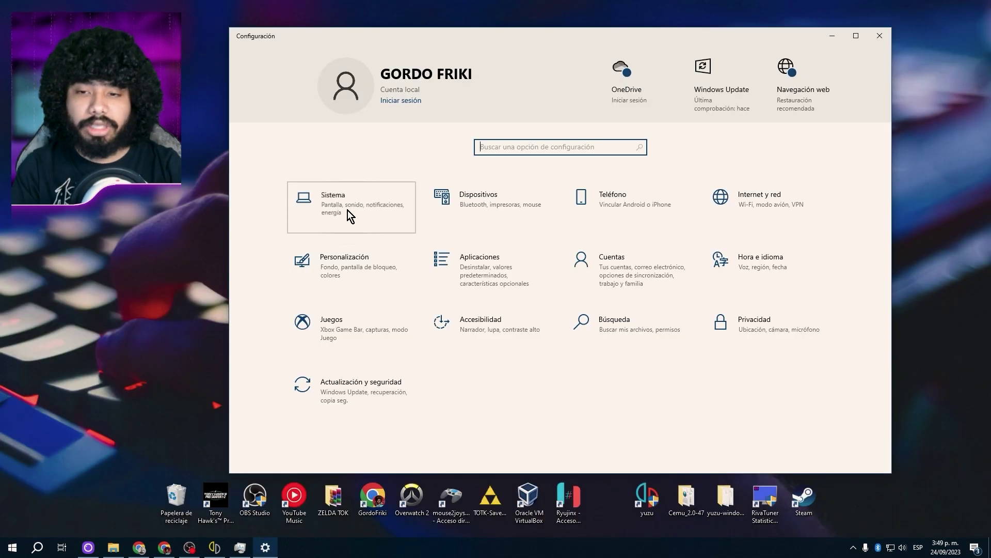
pyautogui.click(348, 211)
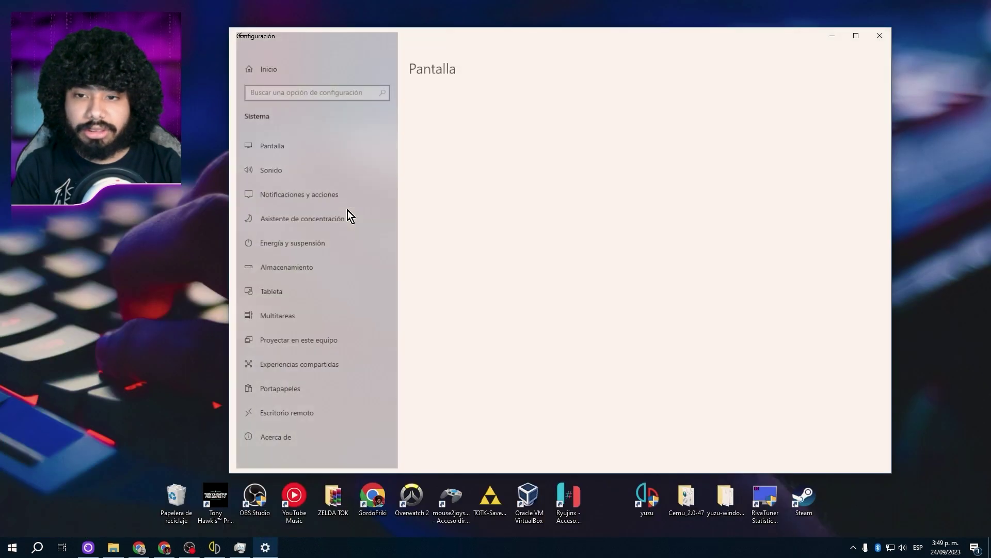
pyautogui.scroll(-5, 538, 366)
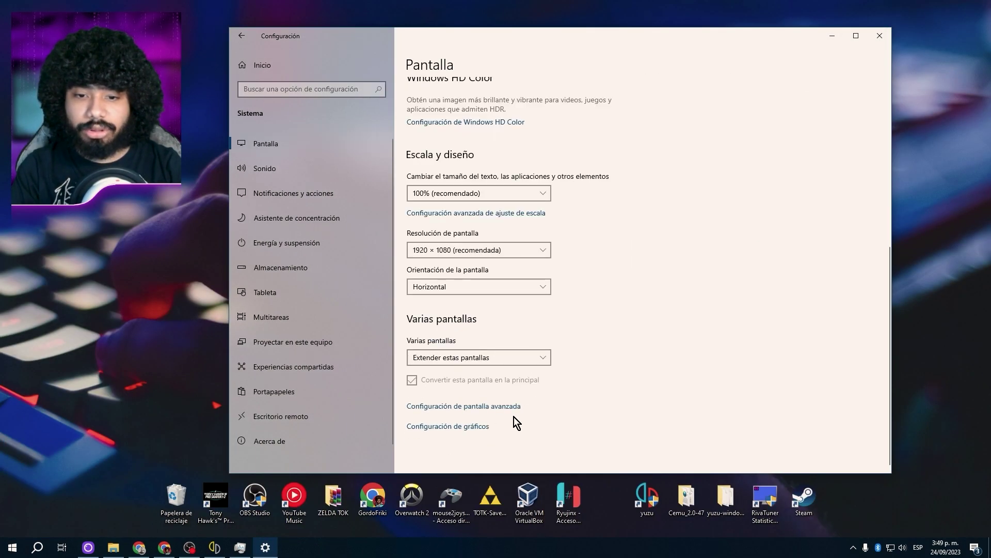
pyautogui.click(463, 426)
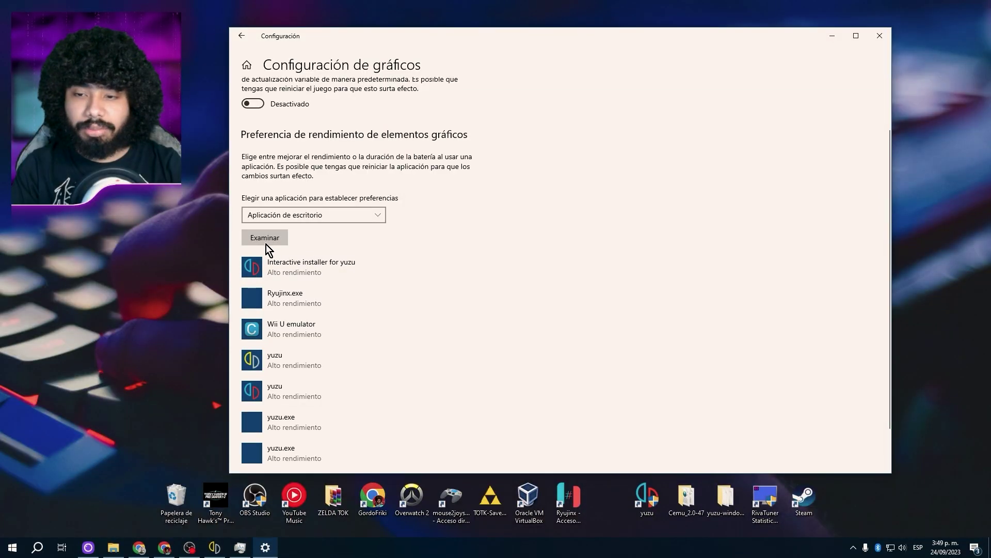
pyautogui.click(265, 241)
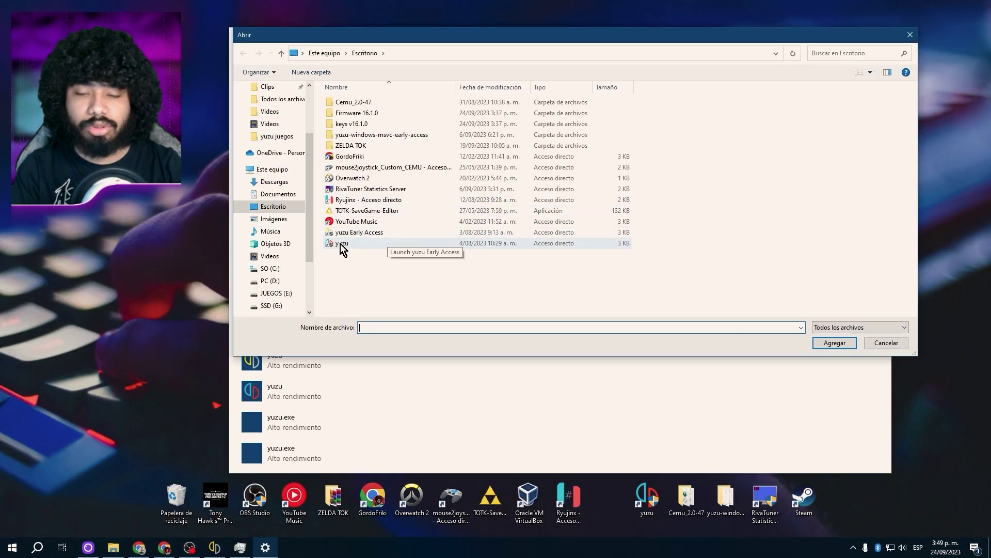
pyautogui.click(886, 343)
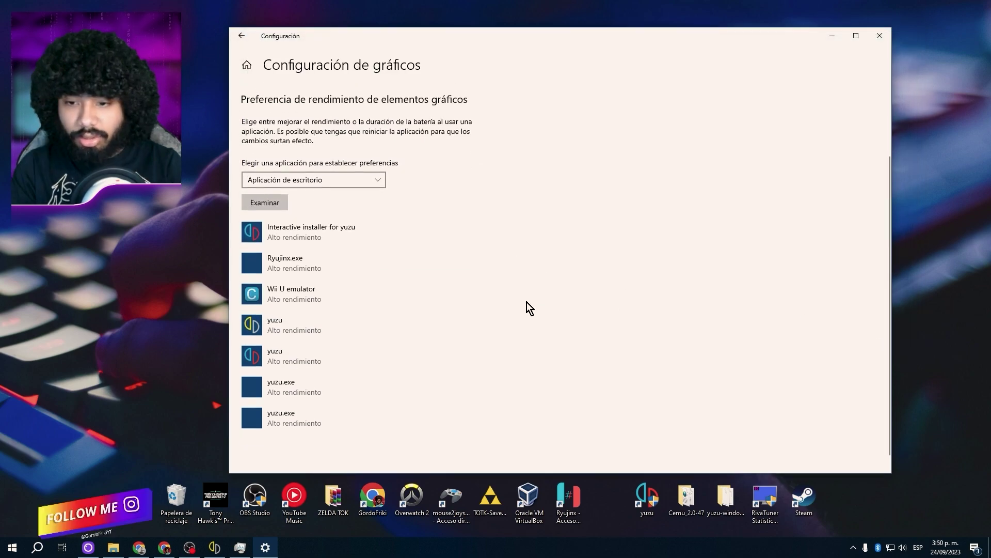
# Open the graphics performance options of the yuzu entry stored in the yuzu-windows-msvc-early-access folder.
pyautogui.click(334, 315)
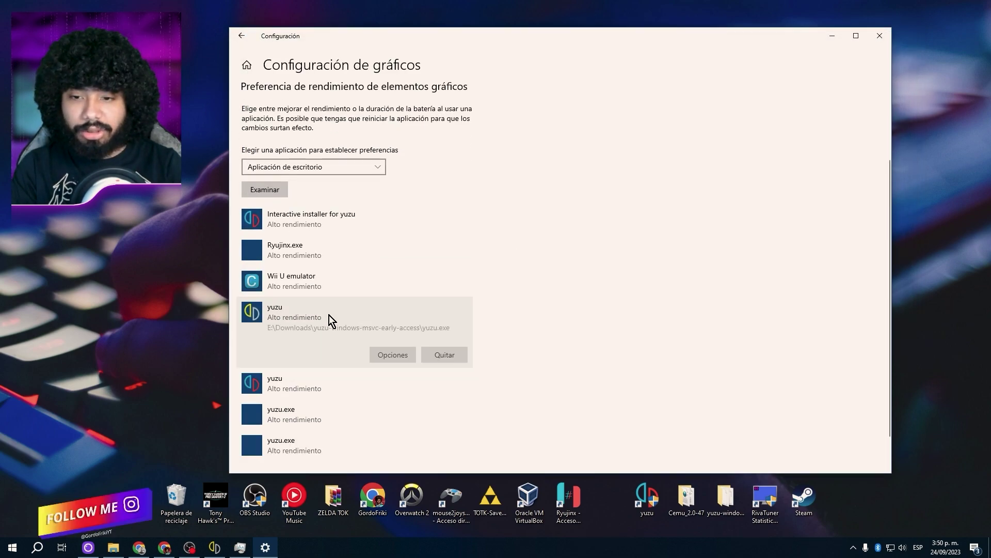
pyautogui.click(385, 356)
pyautogui.click(525, 314)
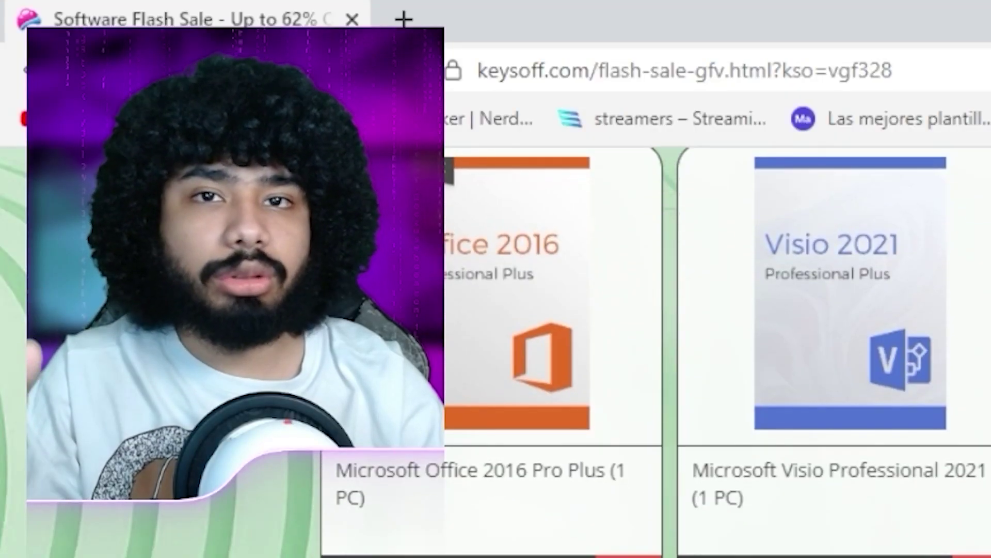
# Browse the KeysOff software flash sale page in the browser and select the Windows coupon code GFV50.
pyautogui.scroll(-4, 655, 340)
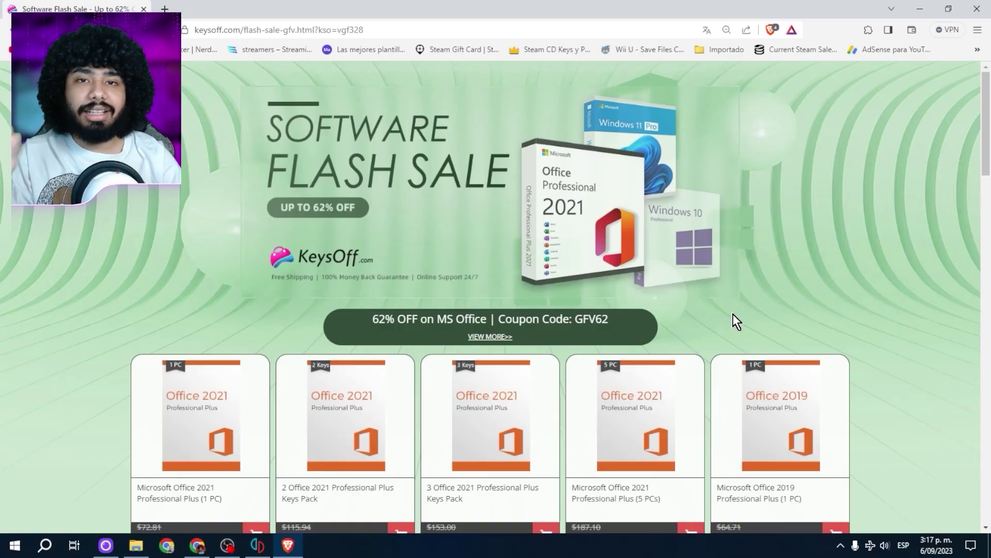
pyautogui.scroll(-3, 733, 314)
pyautogui.scroll(1, 645, 269)
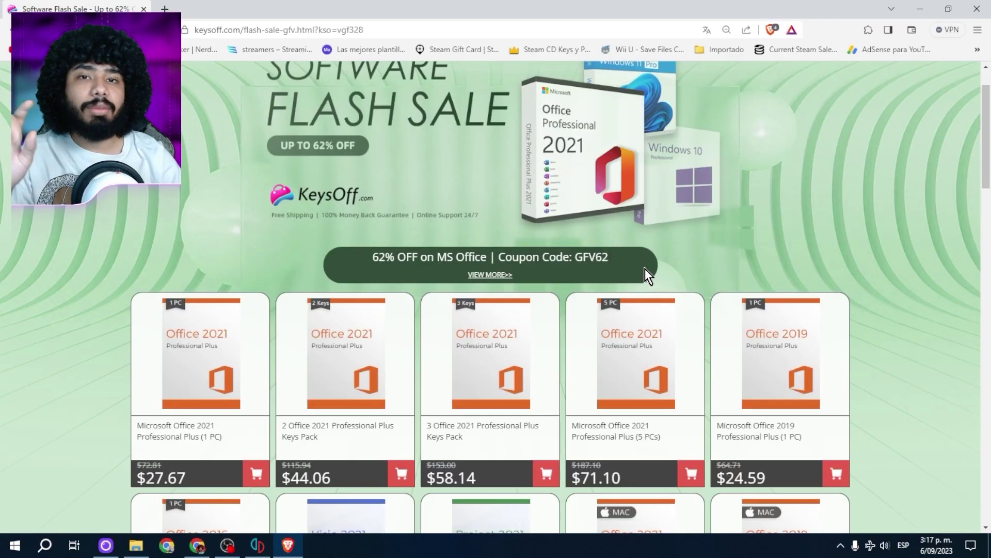
pyautogui.scroll(-2, 645, 266)
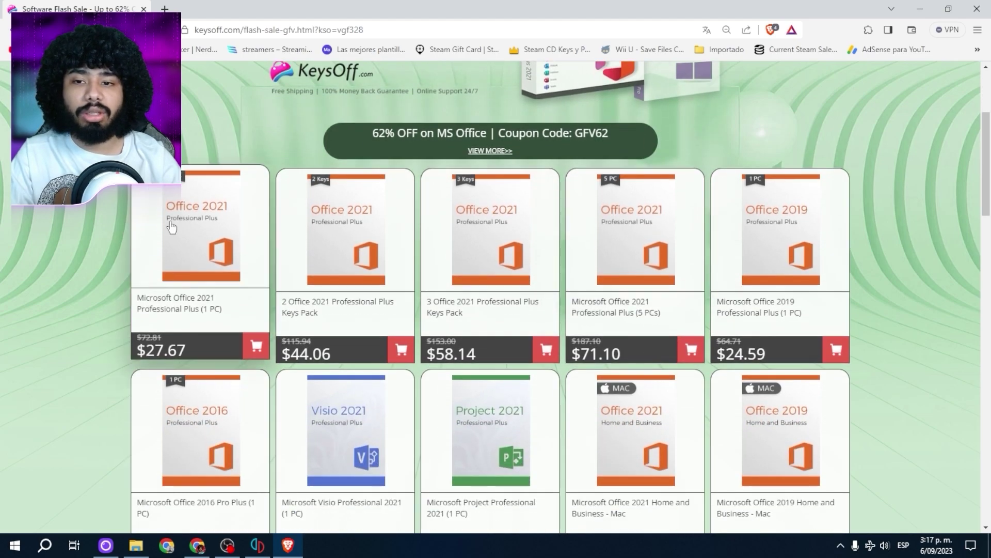
pyautogui.scroll(-7, 519, 282)
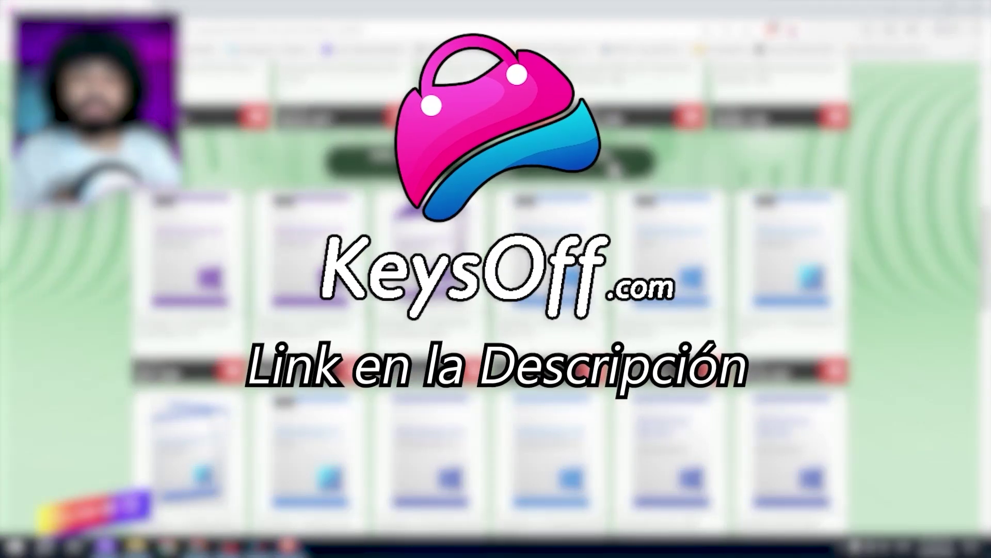
pyautogui.doubleClick(600, 166)
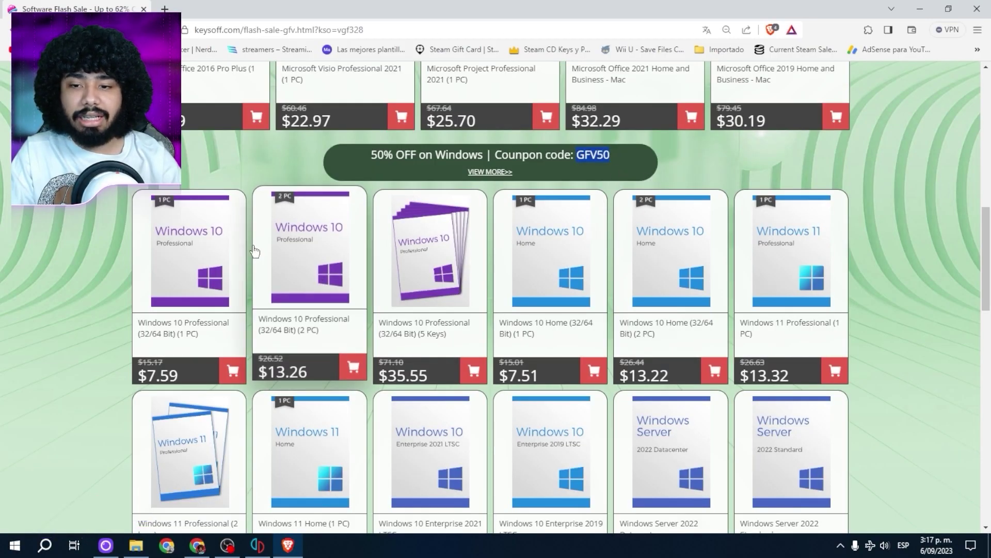
# Add Windows 10 Professional (32/64 Bit) (1 PC) to the shopping cart and enter the Windows coupon code GFV50.
pyautogui.click(308, 264)
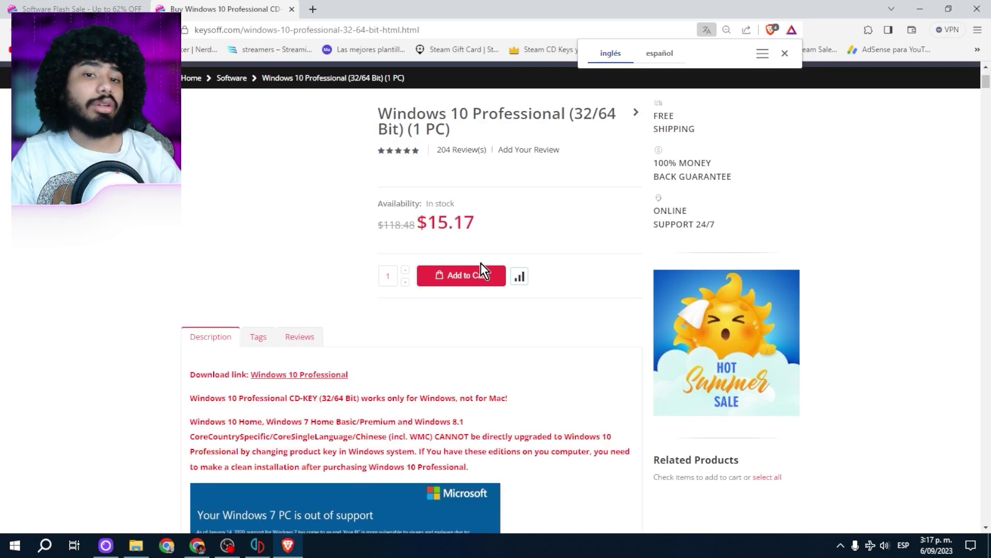
pyautogui.scroll(-1, 481, 256)
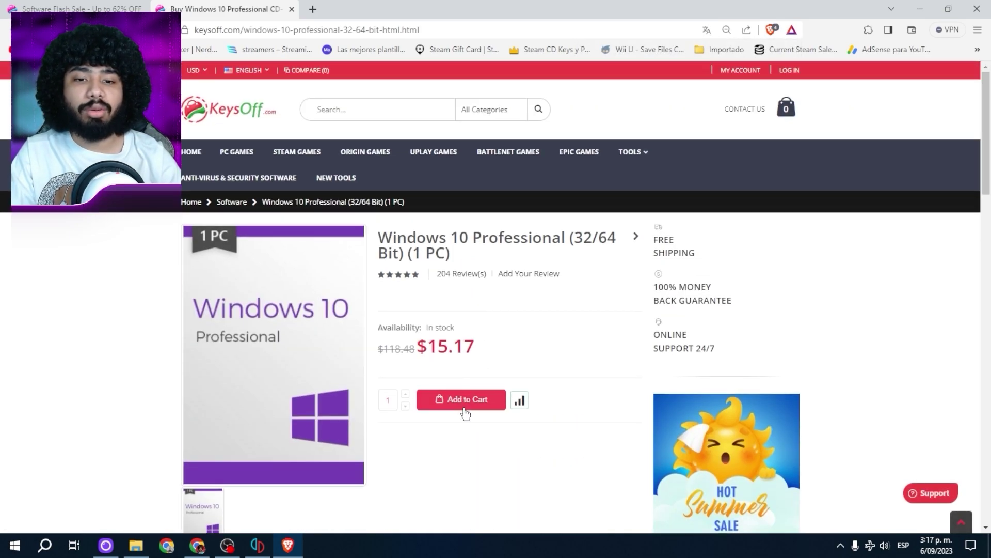
pyautogui.click(465, 408)
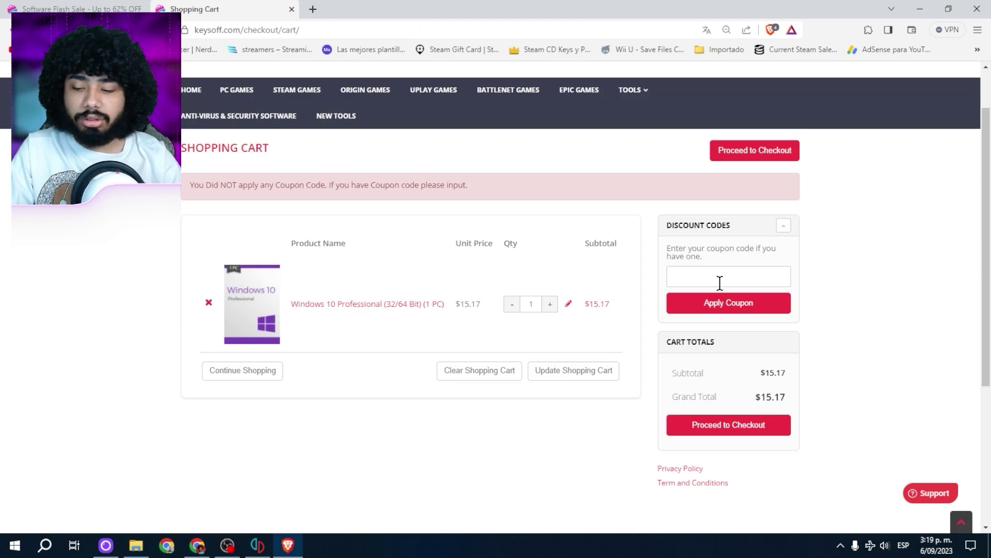
pyautogui.click(720, 283)
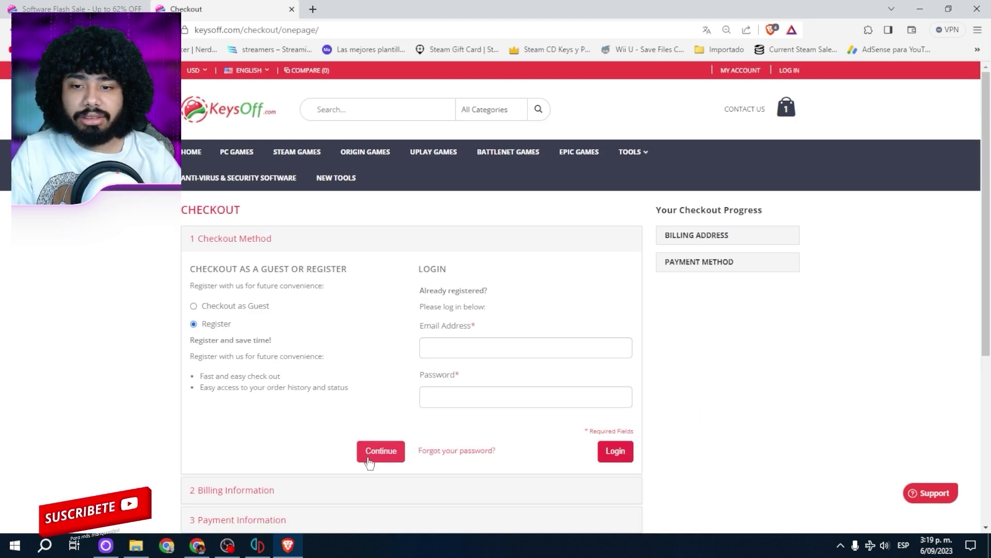
# Check out with the Register option, fill in the billing information, and place the order using Cwalletco as payment method.
pyautogui.click(380, 451)
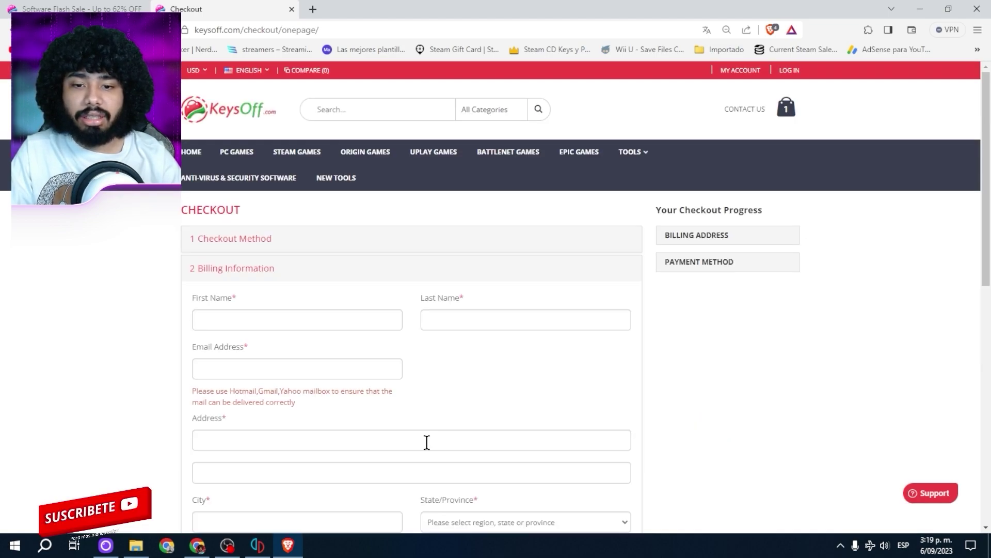
pyautogui.scroll(-3, 425, 438)
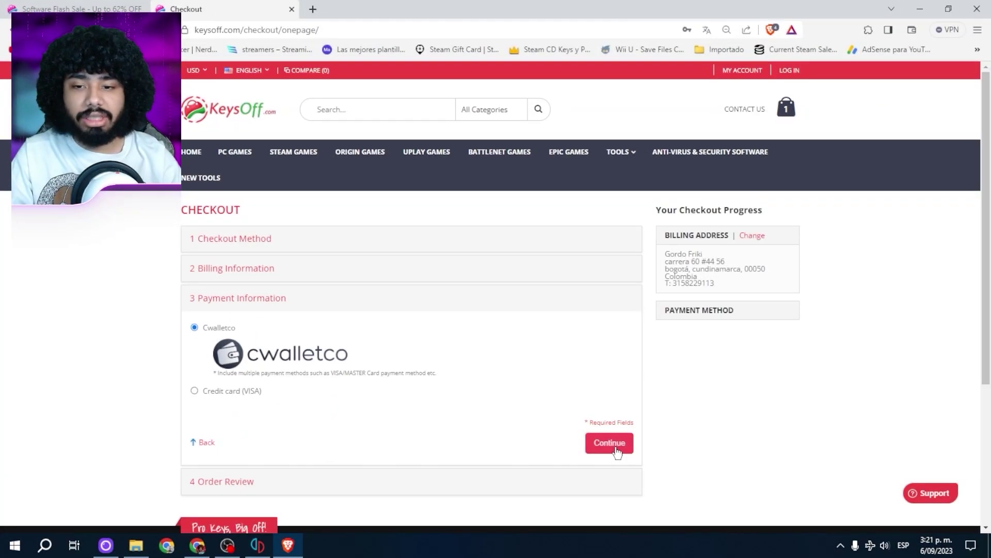
pyautogui.click(612, 444)
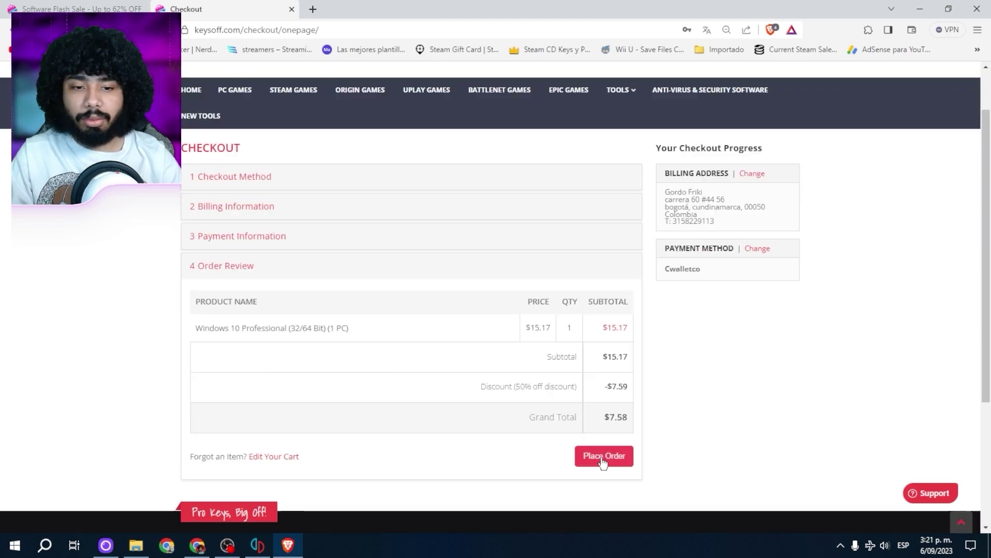
pyautogui.click(602, 456)
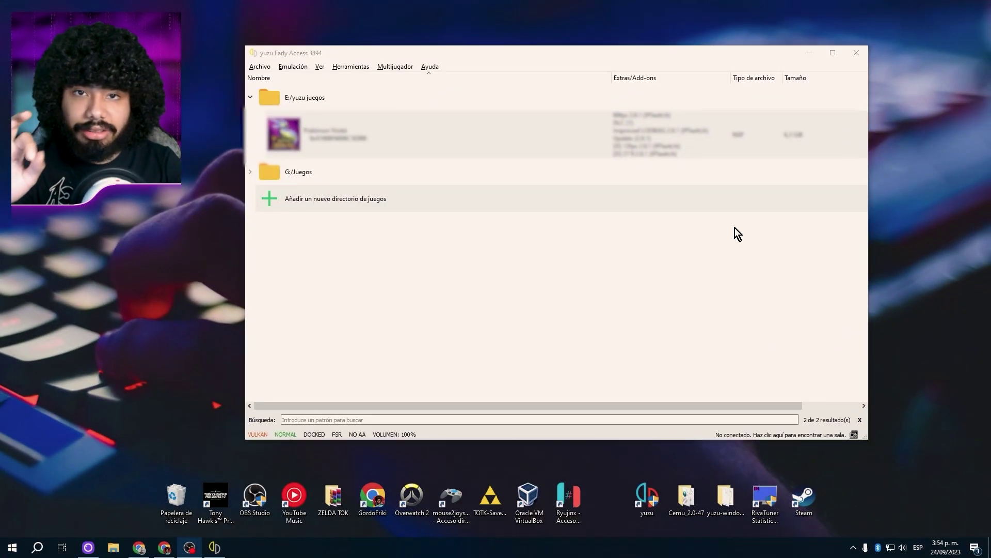
# In yuzu, install the Pokemon Violet DLC file for the New Uniform Set - The Teal Mask from the Yuzu folder to NAND.
pyautogui.click(832, 255)
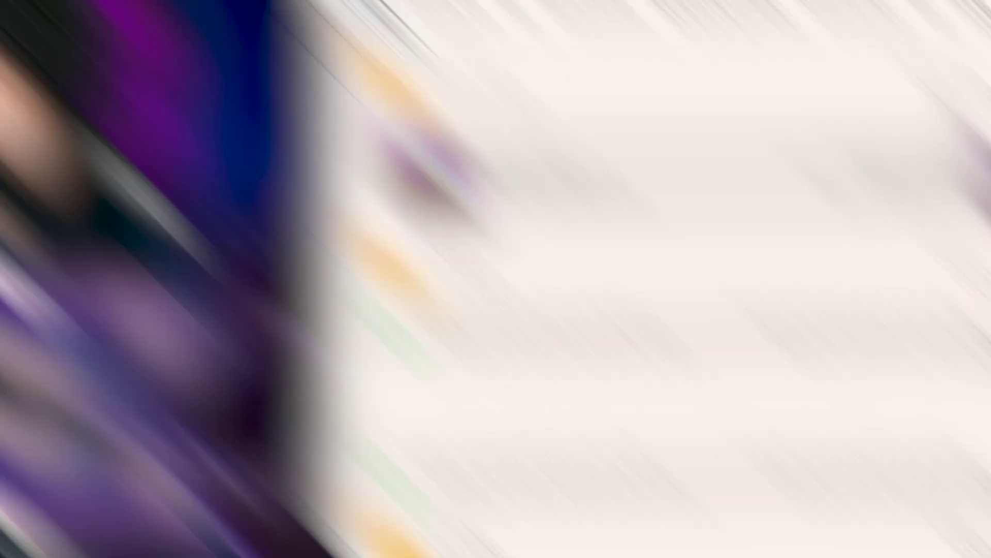
pyautogui.click(267, 65)
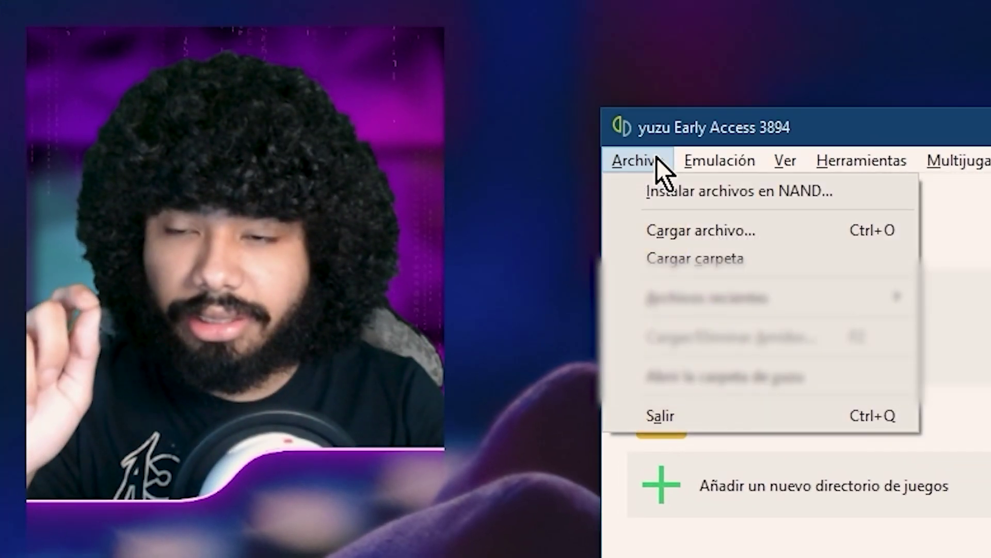
pyautogui.click(294, 80)
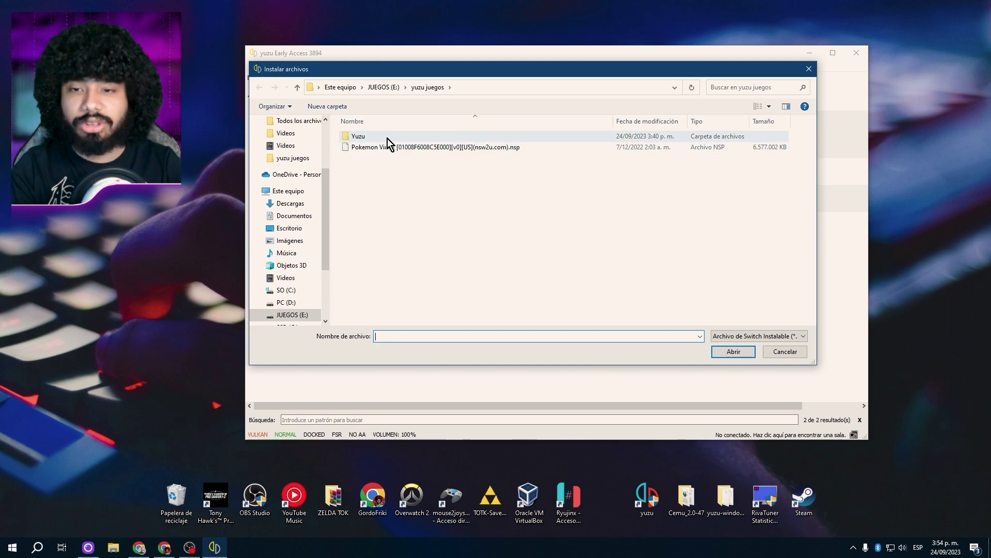
pyautogui.doubleClick(362, 136)
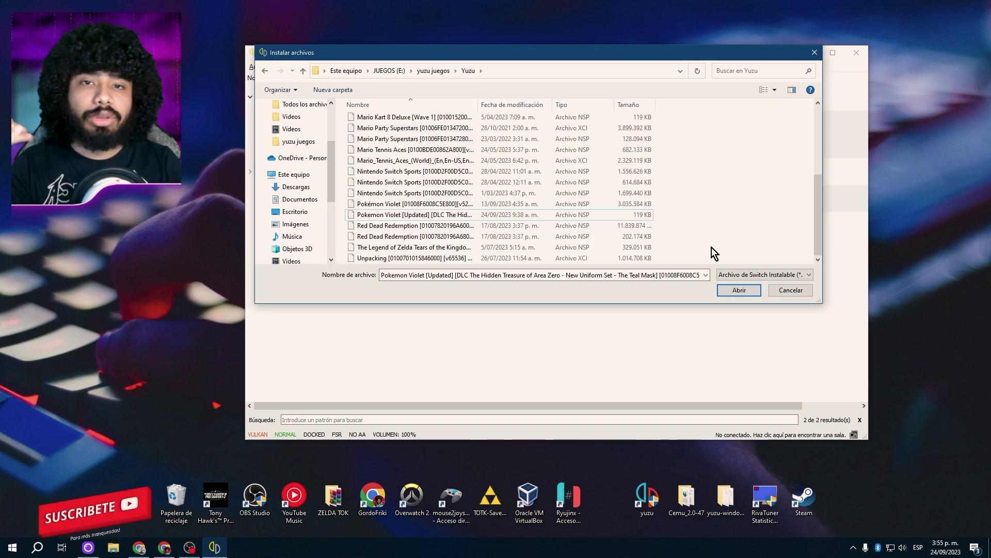
pyautogui.click(739, 290)
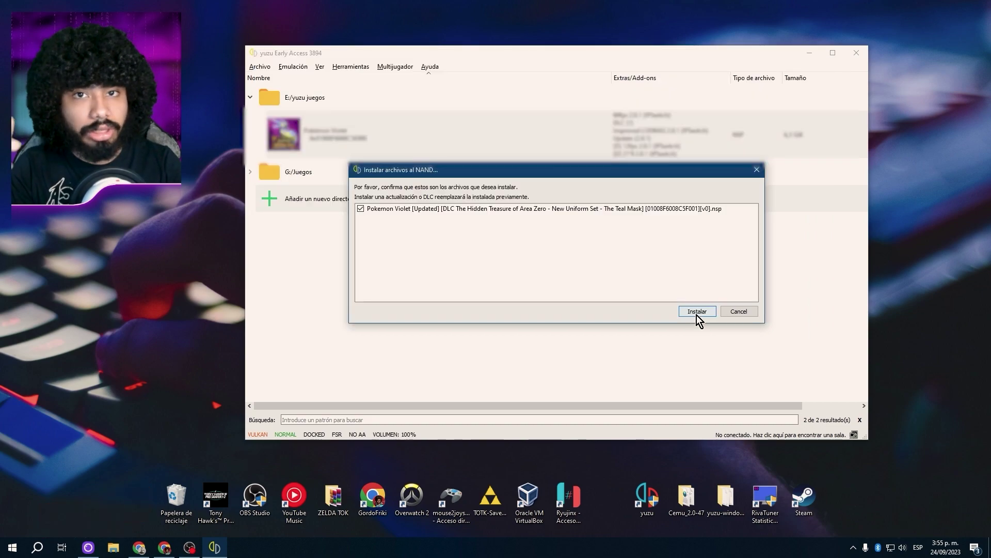
pyautogui.click(696, 312)
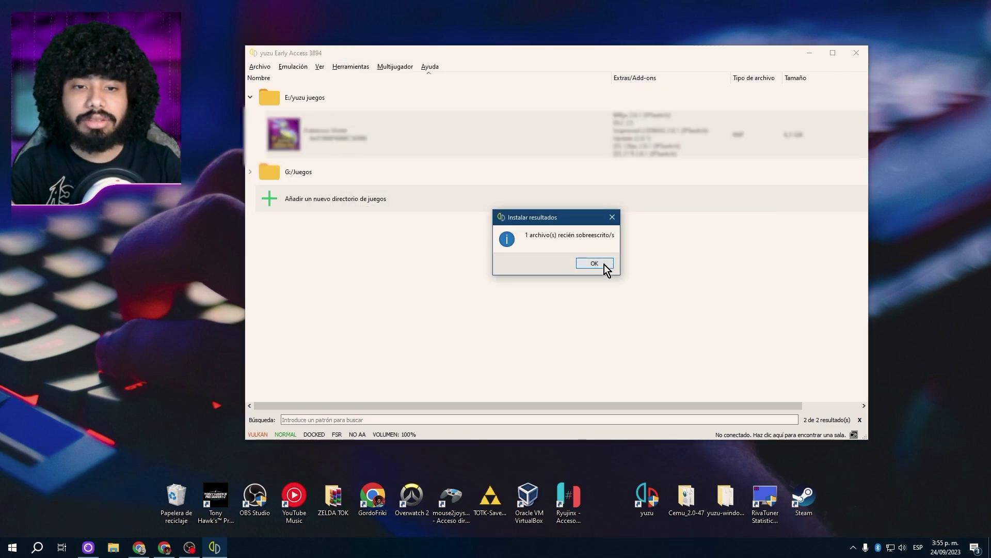
pyautogui.click(604, 265)
# Reopen the NAND file installation dialog and look through the list of installable game files.
pyautogui.click(266, 67)
pyautogui.click(276, 82)
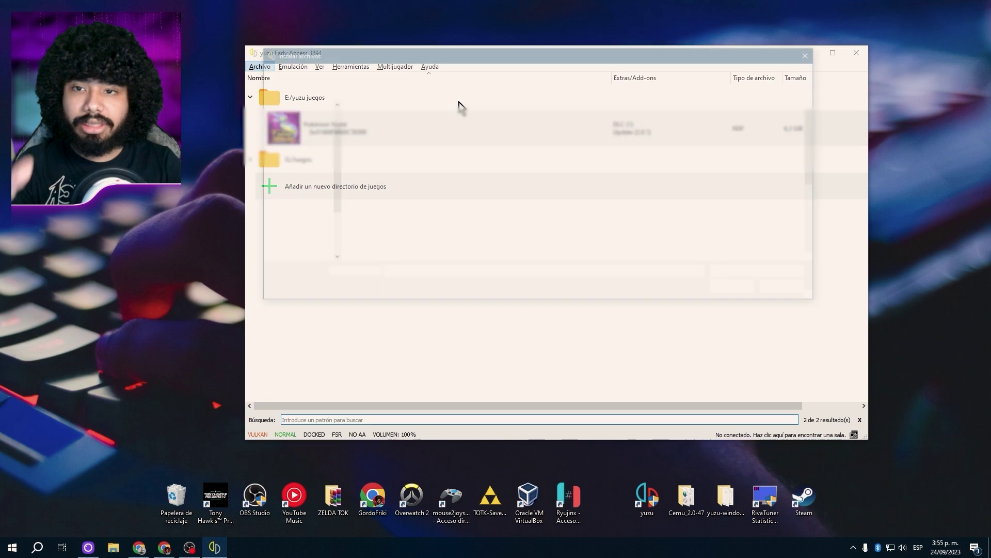
pyautogui.scroll(-3, 514, 203)
pyautogui.scroll(4, 458, 230)
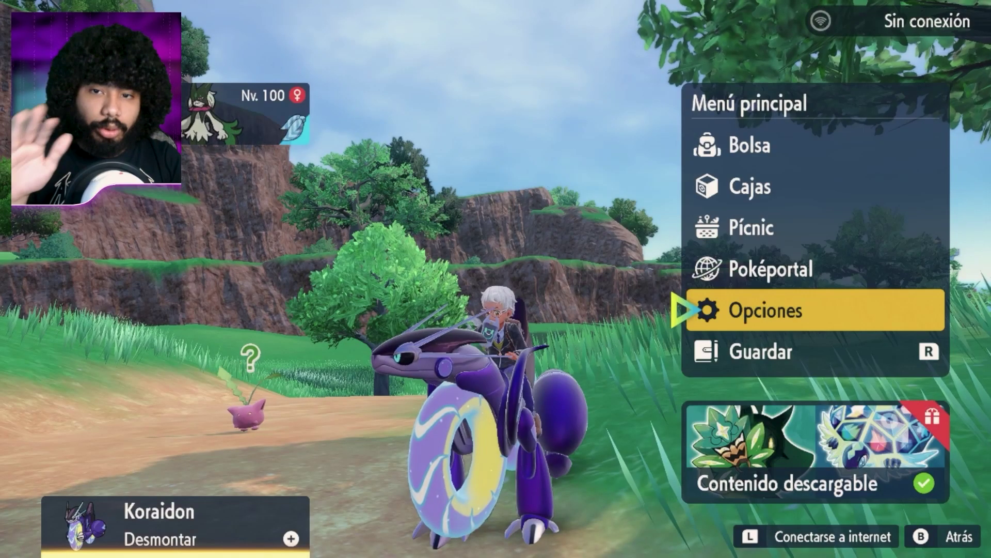
# In the running Pokemon Violet game, check the downloadable content's item details, including the new uniform set, and return to the main menu.
pyautogui.press('Down')
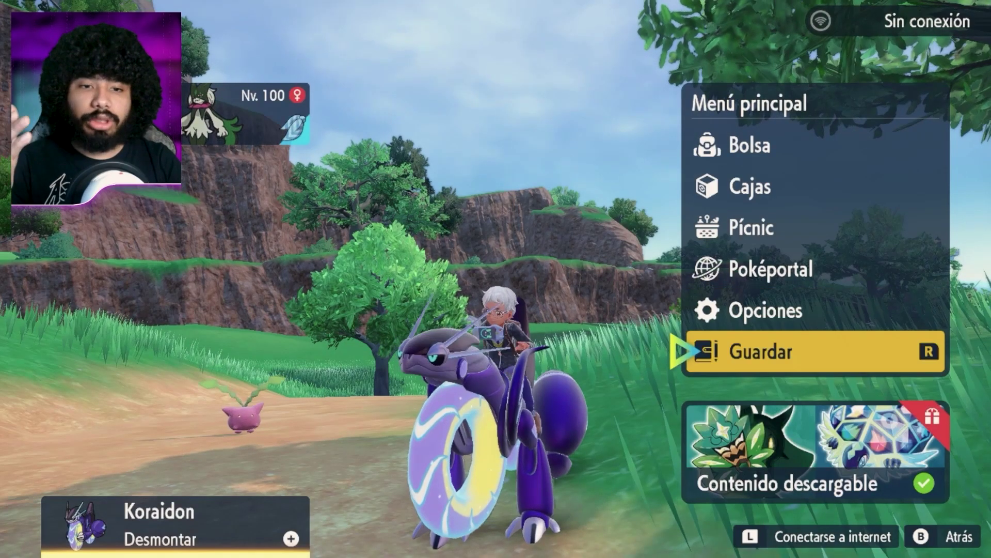
pyautogui.press('Down')
pyautogui.press('x')
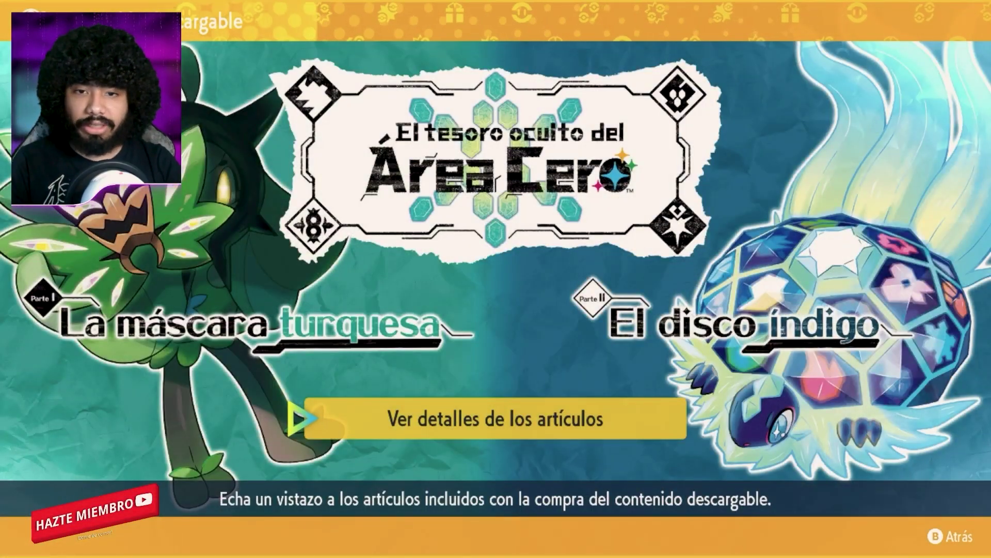
pyautogui.press('x')
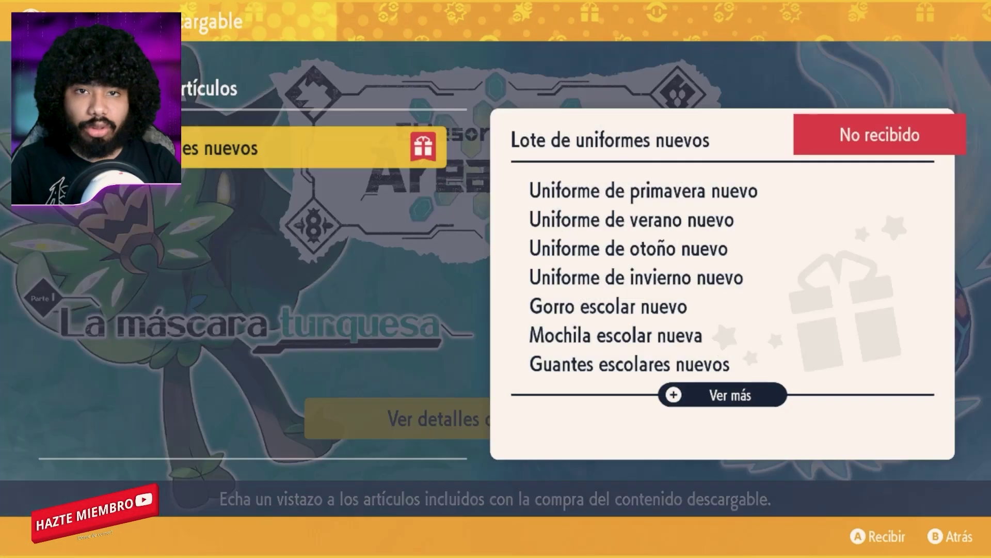
pyautogui.press('z')
pyautogui.press('z')
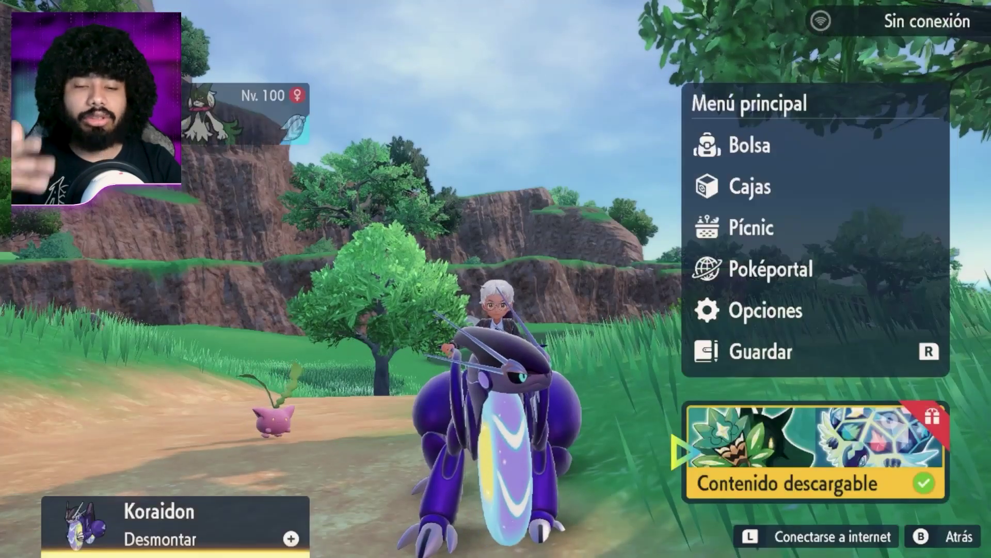
pyautogui.press('z')
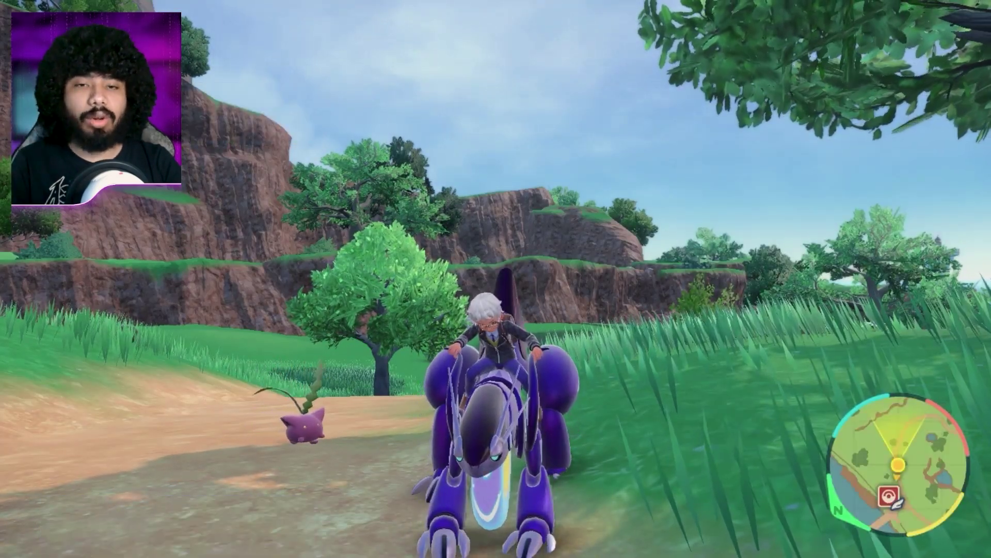
pyautogui.press('x')
pyautogui.press('z')
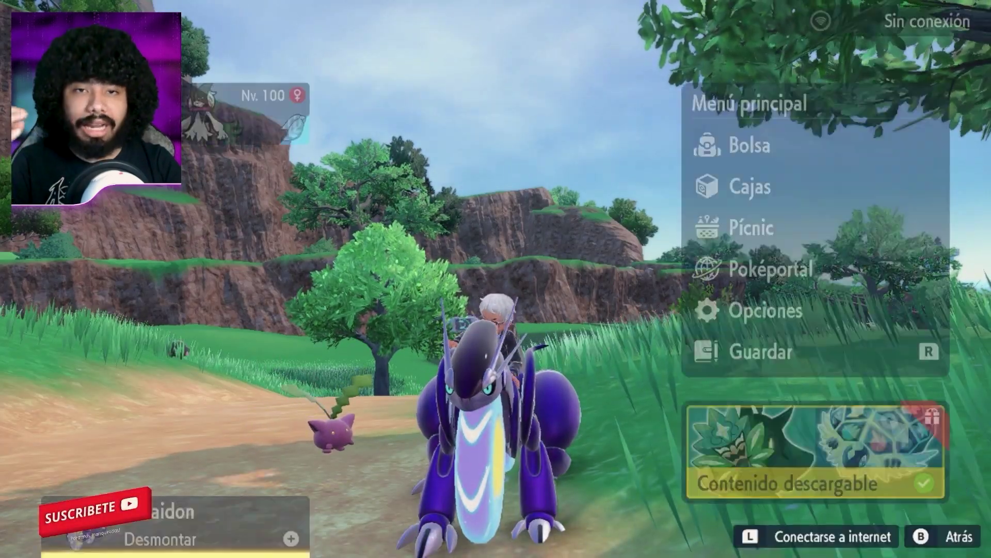
# Extract the Mods 2.0.1 Purpura Yuzu archive on the desktop.
pyautogui.press('z')
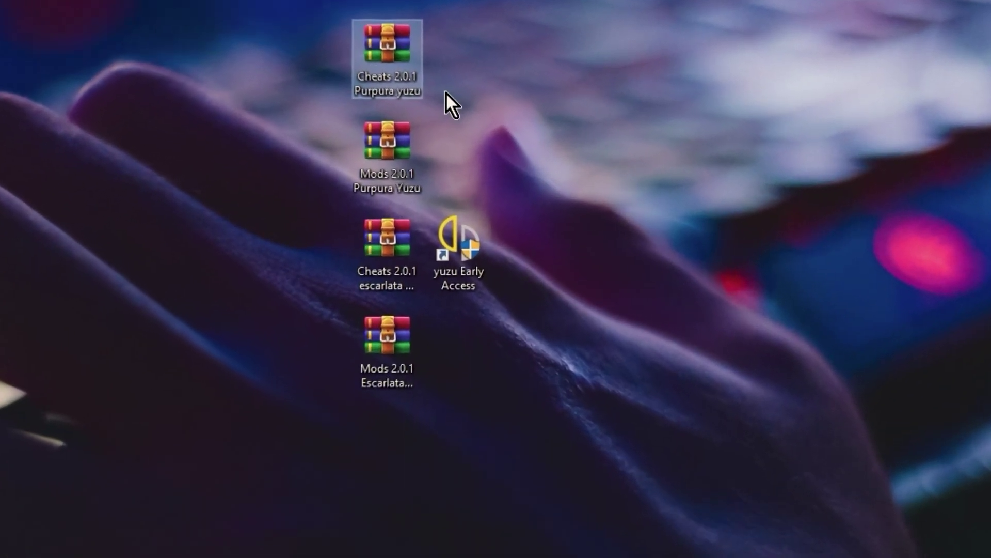
pyautogui.keyDown('ctrl'); pyautogui.click(452, 256); pyautogui.keyUp('ctrl')
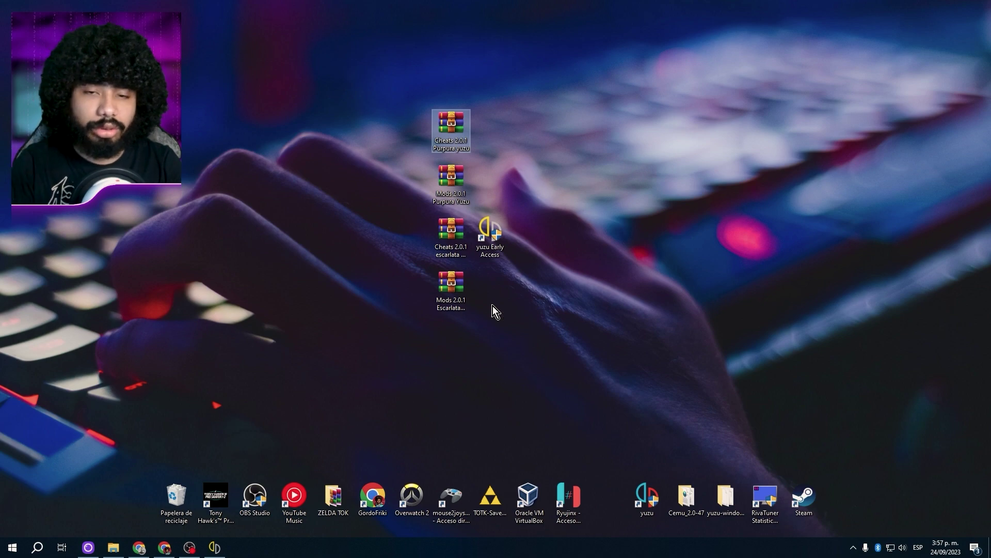
pyautogui.click(466, 182)
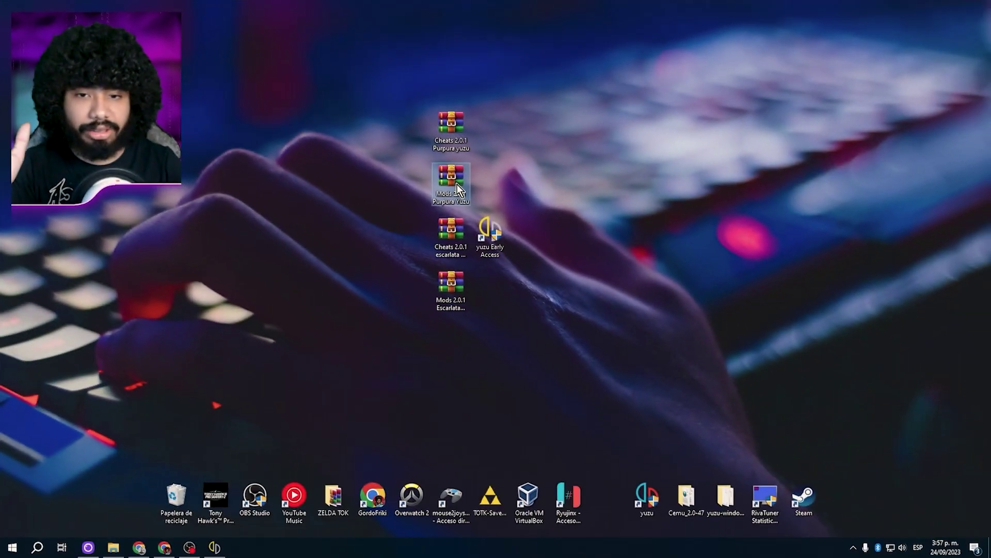
pyautogui.rightClick(457, 184)
pyautogui.click(404, 225)
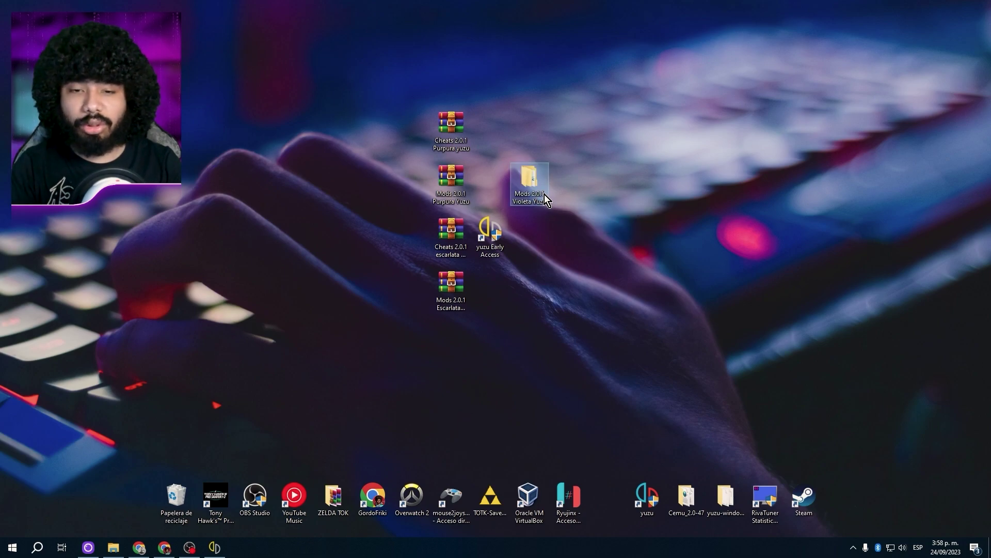
# Copy the 12fps, 21'9, 60fps and Improved LODBIAS 2.0.1 folders from the extracted folder into Pokemon Violet's mods location in yuzu.
pyautogui.doubleClick(544, 195)
pyautogui.hotkey('ctrl', 'a')
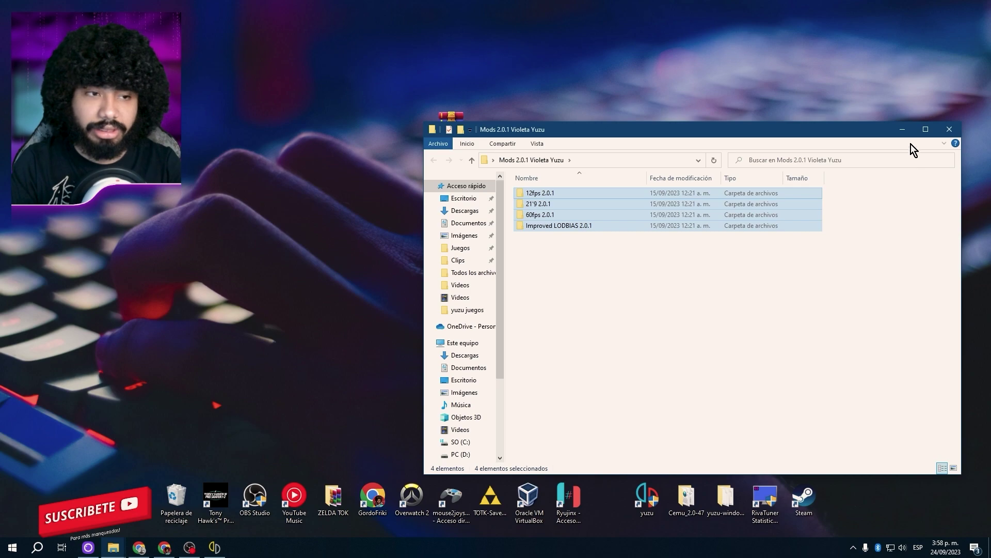
pyautogui.click(902, 129)
pyautogui.click(214, 547)
pyautogui.rightClick(514, 126)
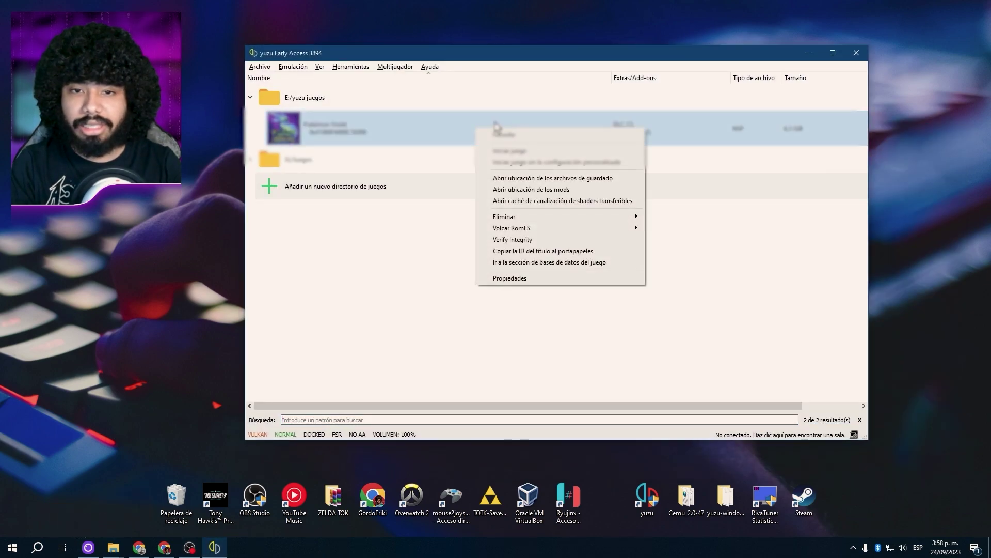
pyautogui.click(585, 190)
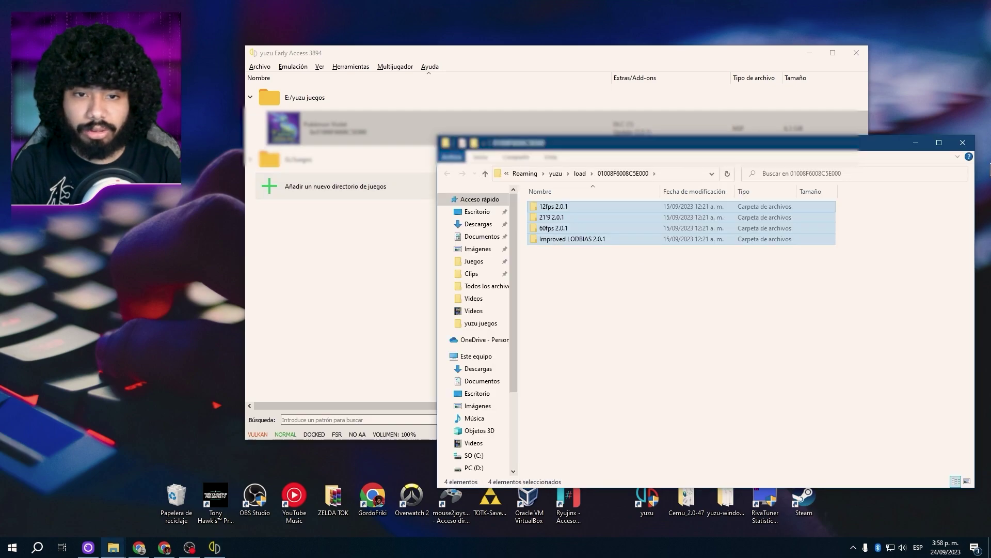
pyautogui.click(963, 142)
# Open Pokemon Violet's properties in yuzu and examine its list of add-on patches, including the 12fps 2.0.1 entry.
pyautogui.rightClick(547, 127)
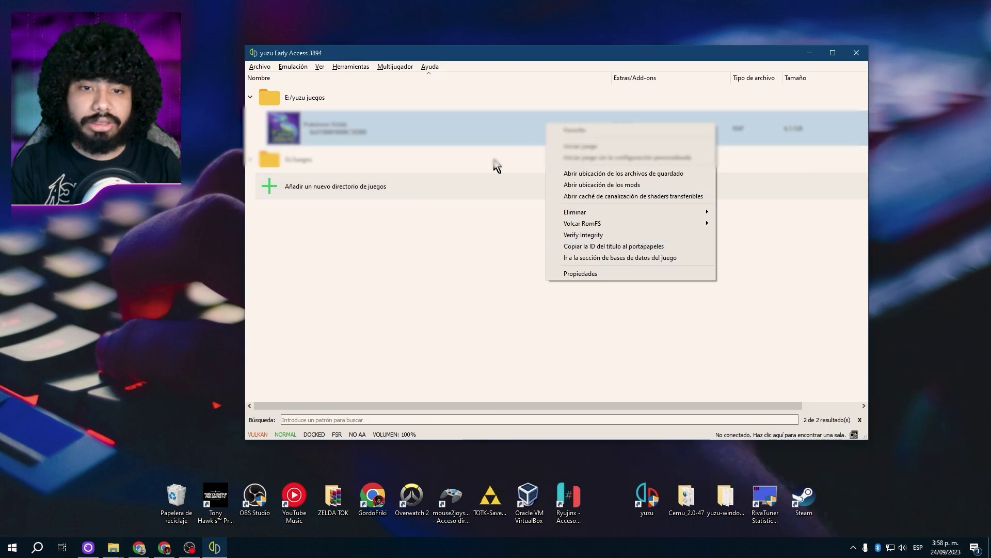
pyautogui.click(599, 278)
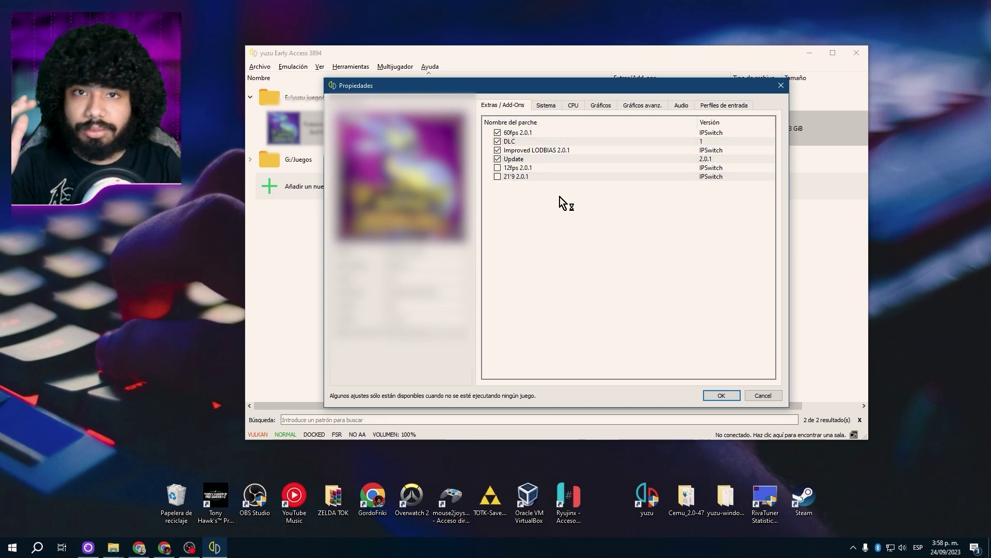
pyautogui.click(500, 170)
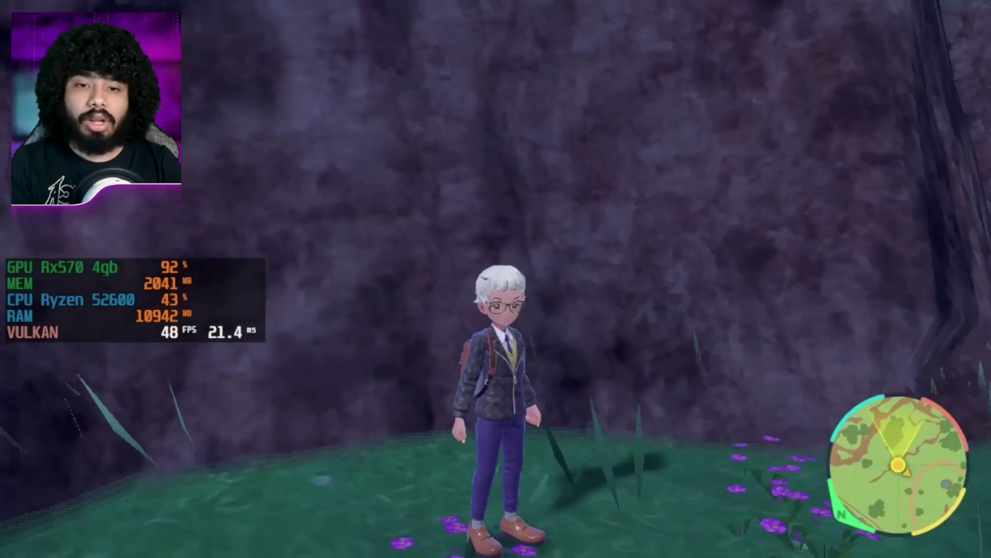
# Run the character around in Pokemon Violet and open and leave the main menu to check the game's performance.
pyautogui.press('w')
pyautogui.press('d')
pyautogui.press('w')
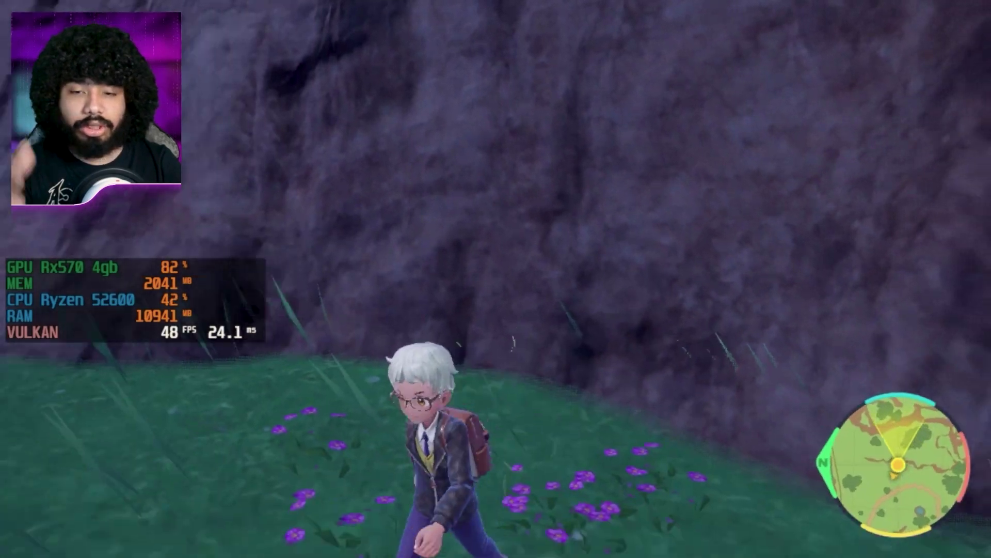
pyautogui.press('a')
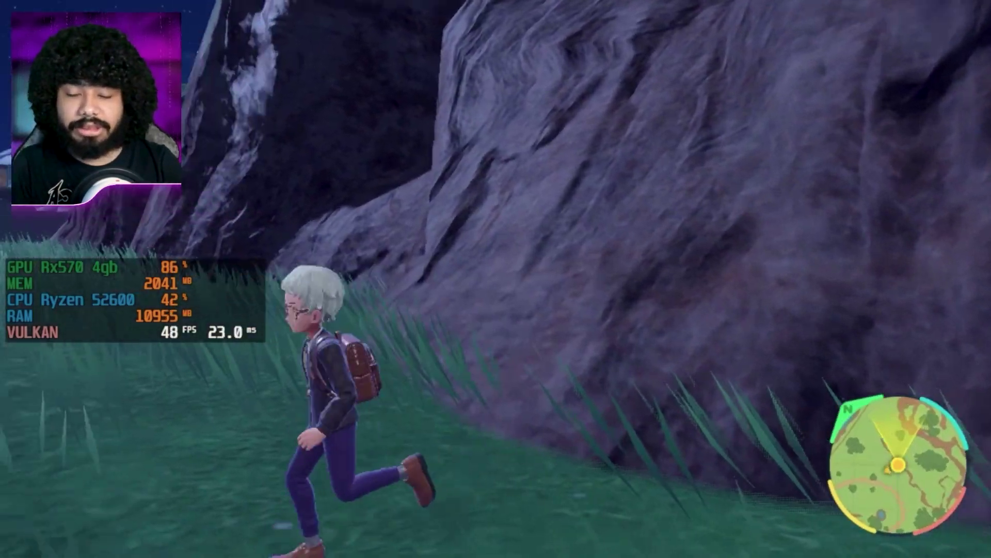
pyautogui.press('d')
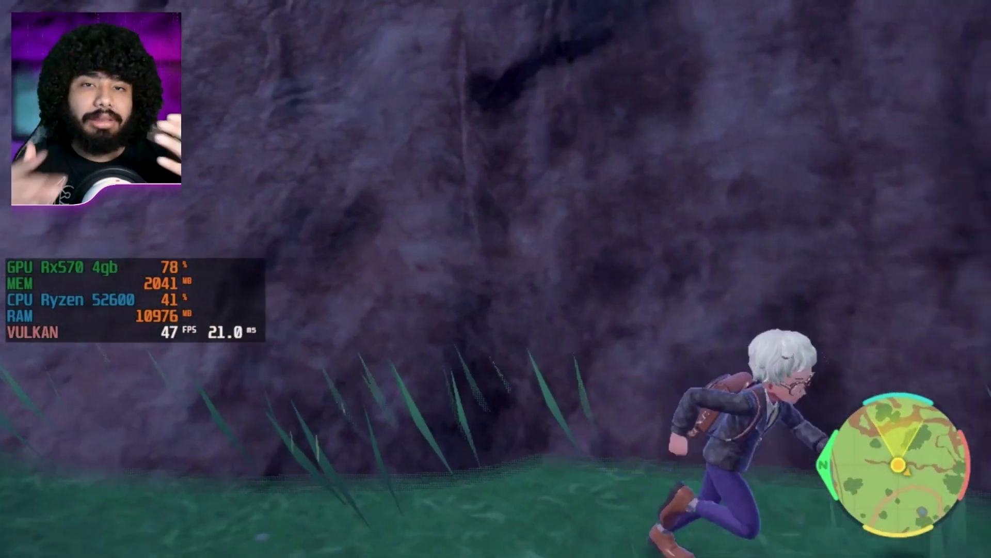
pyautogui.press('a')
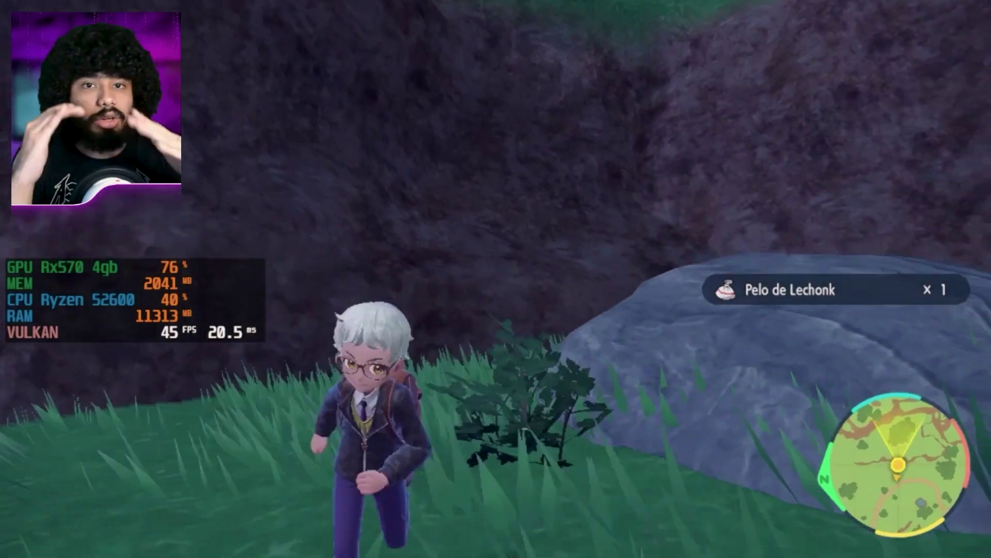
pyautogui.press('x')
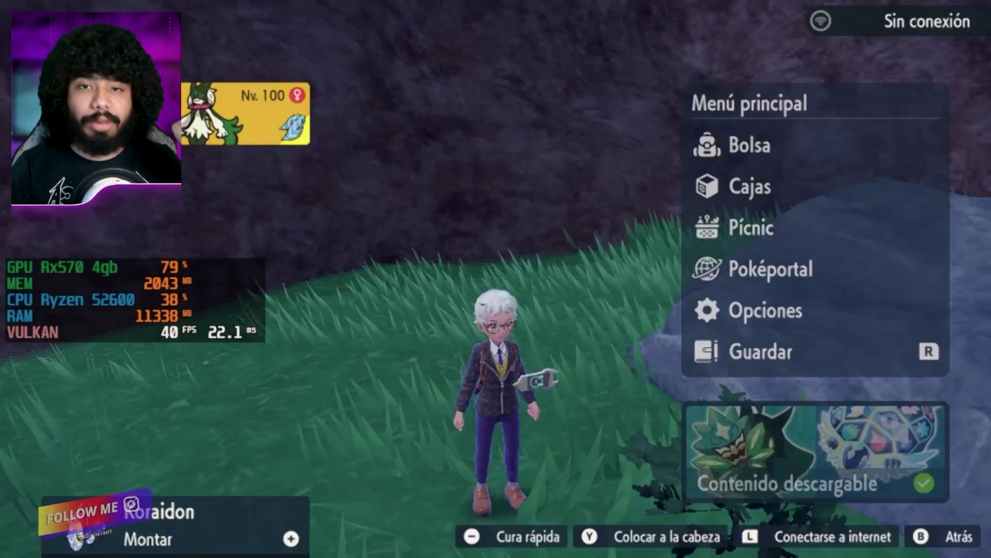
pyautogui.press('x')
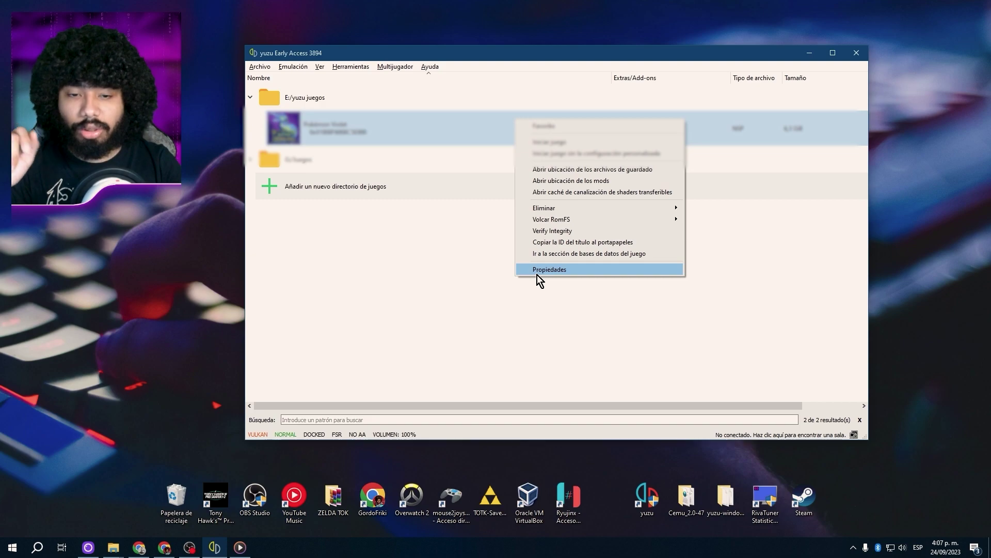
# Review Pokemon Violet's add-on patches in its yuzu properties and accept the dialog, and inspect its removal options for installed updates and DLC.
pyautogui.click(537, 275)
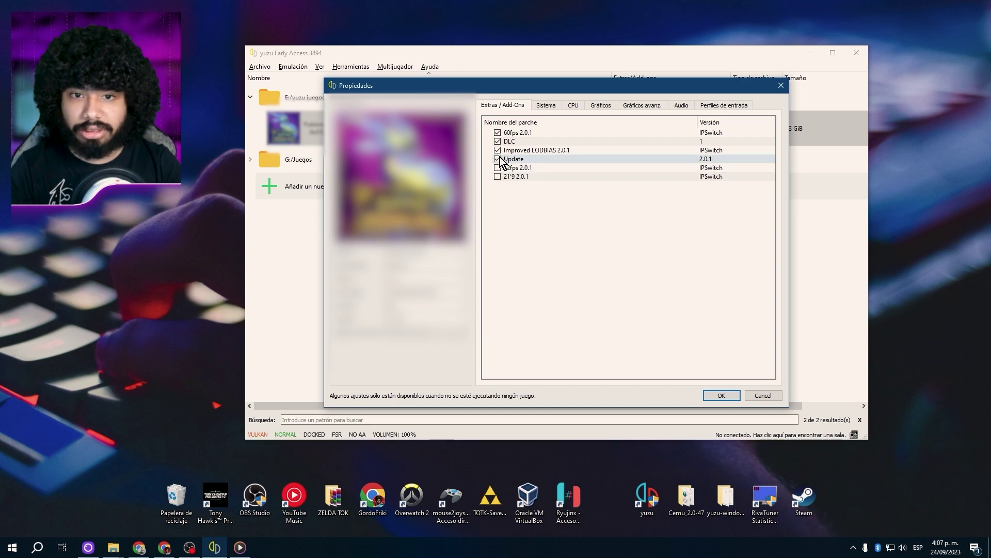
pyautogui.click(712, 394)
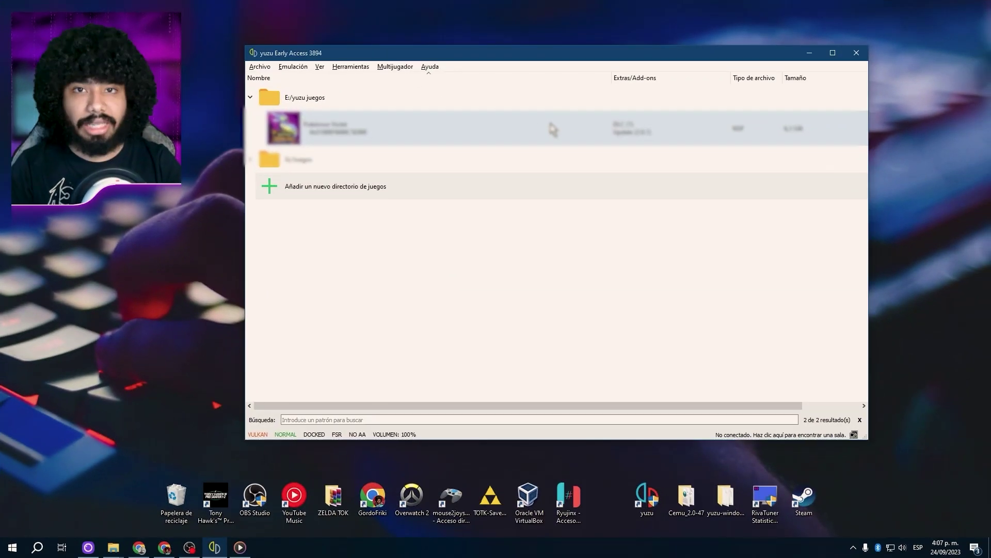
pyautogui.rightClick(527, 128)
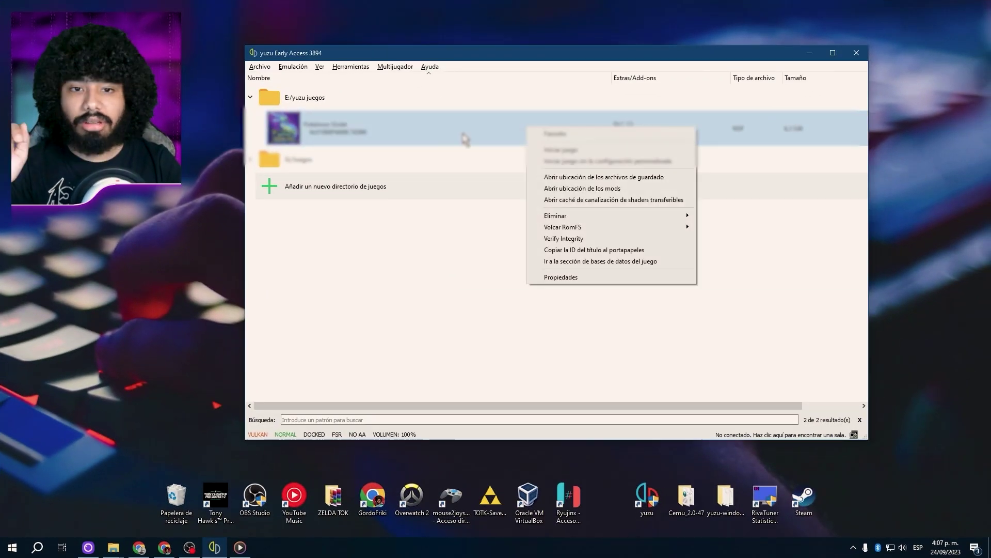
pyautogui.moveTo(619, 216)
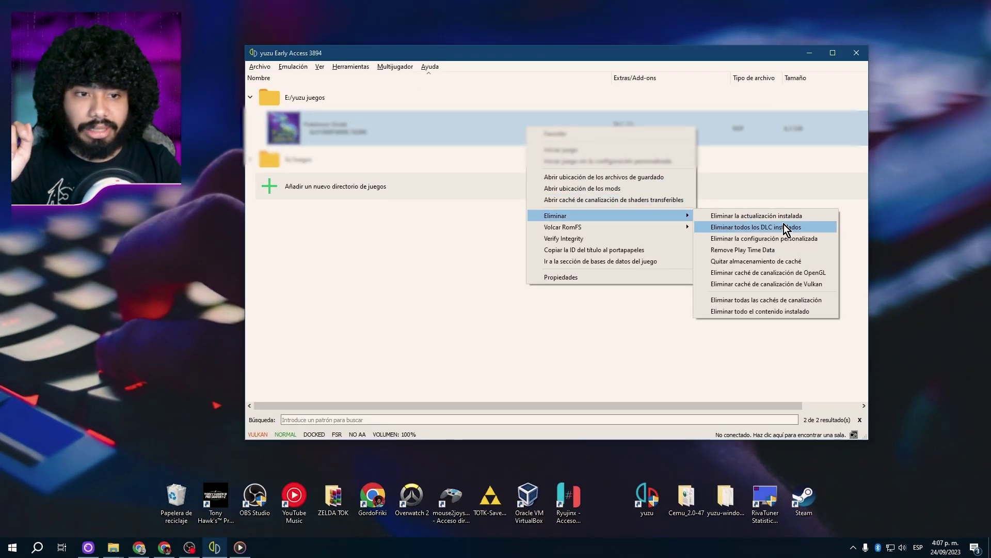
pyautogui.click(405, 299)
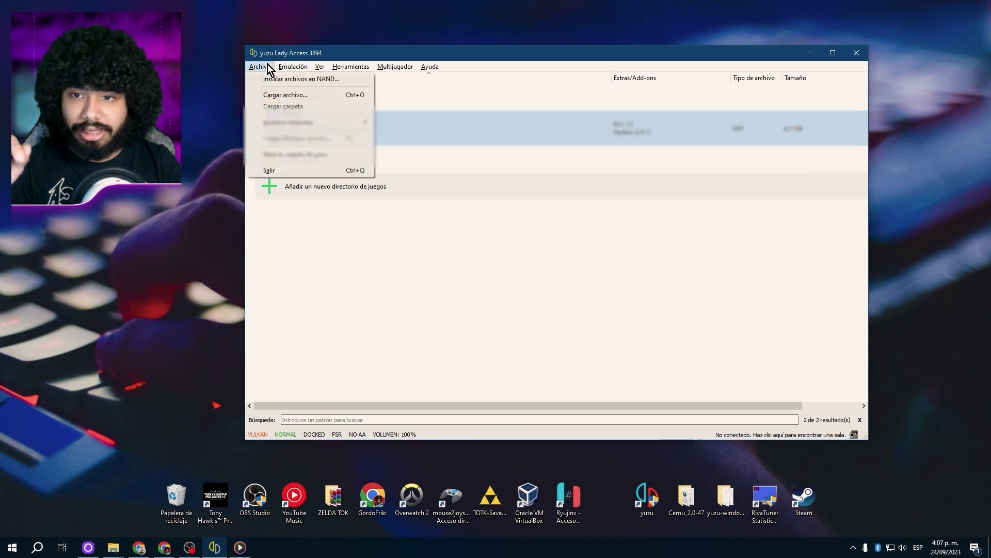